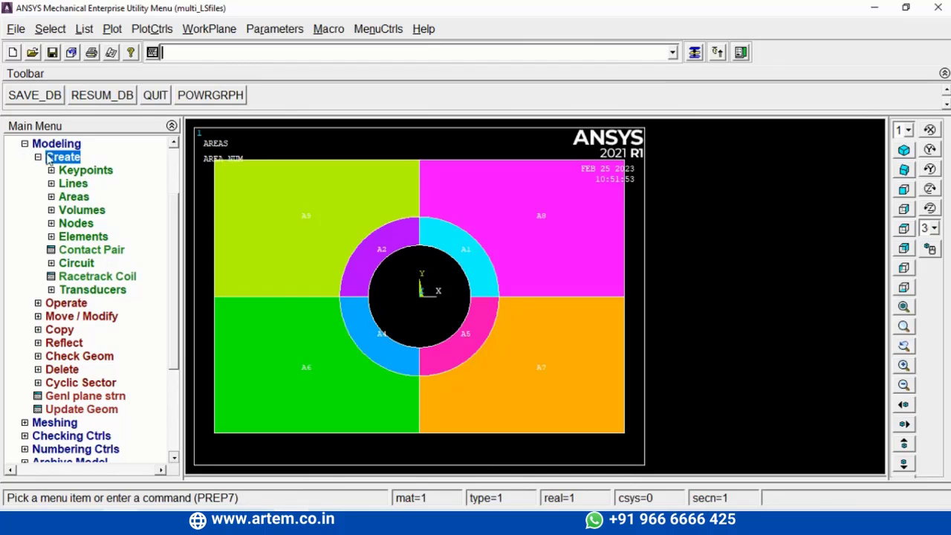
# Step: Open Preprocessor > Element Type > Add/Edit/Delete to list the defined element types, currently none
pyautogui.click(50, 159)
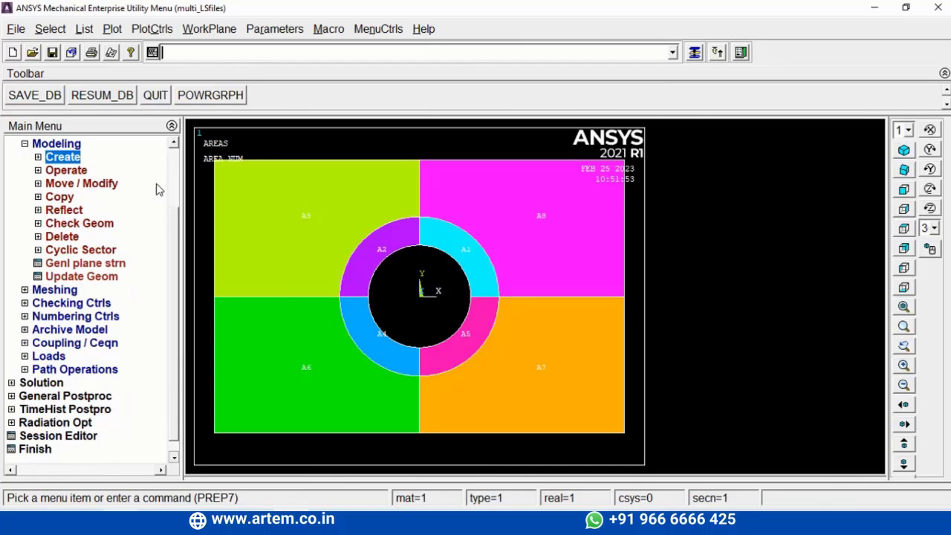
pyautogui.scroll(2, 179, 176)
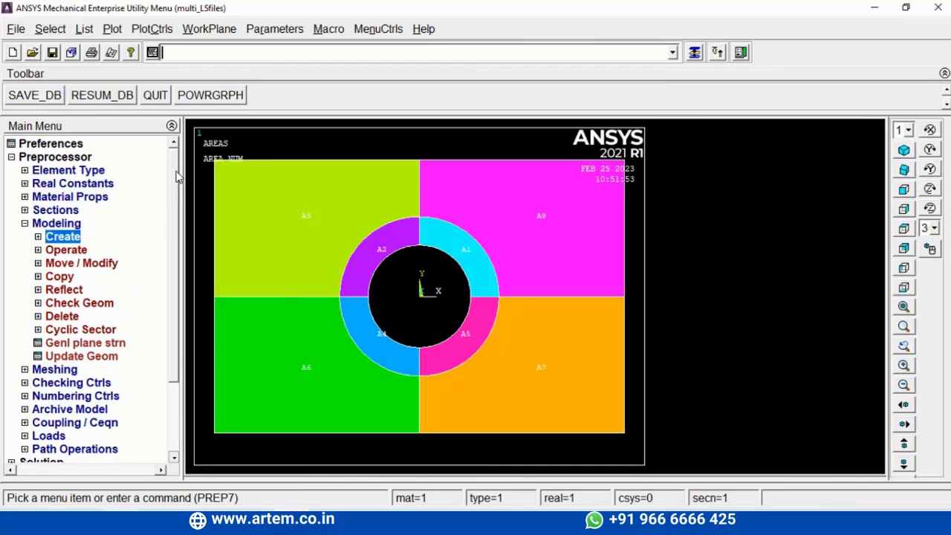
pyautogui.click(74, 171)
pyautogui.click(88, 184)
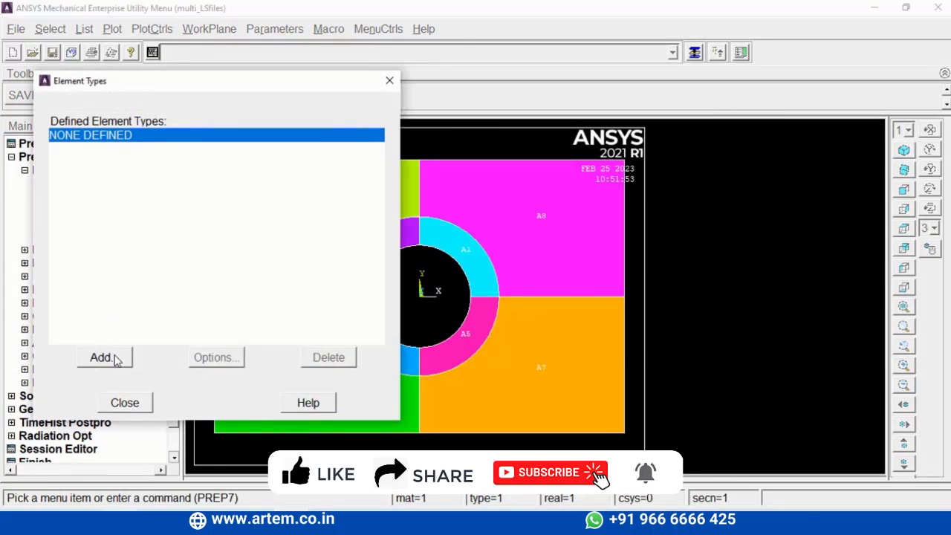
# Step: Add element type 1 as PLANE182 with K3 behaviour set to plane stress with thickness
pyautogui.click(113, 357)
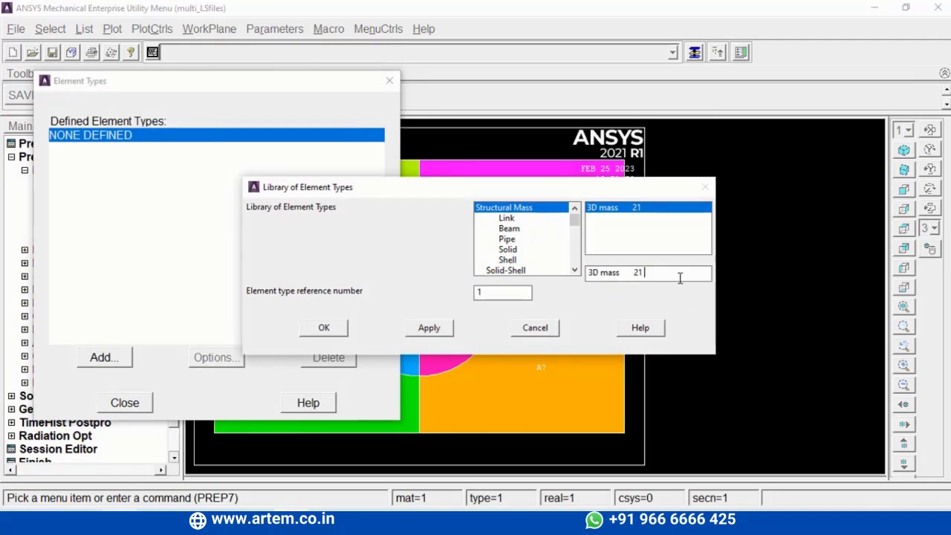
pyautogui.press('BackSpace')
pyautogui.press('BackSpace')
pyautogui.press('BackSpace')
pyautogui.click(323, 329)
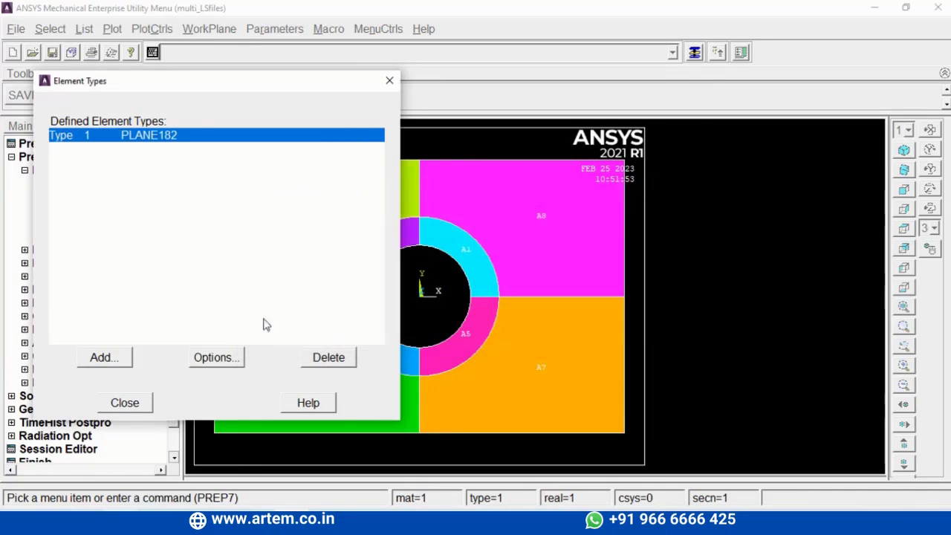
pyautogui.click(215, 357)
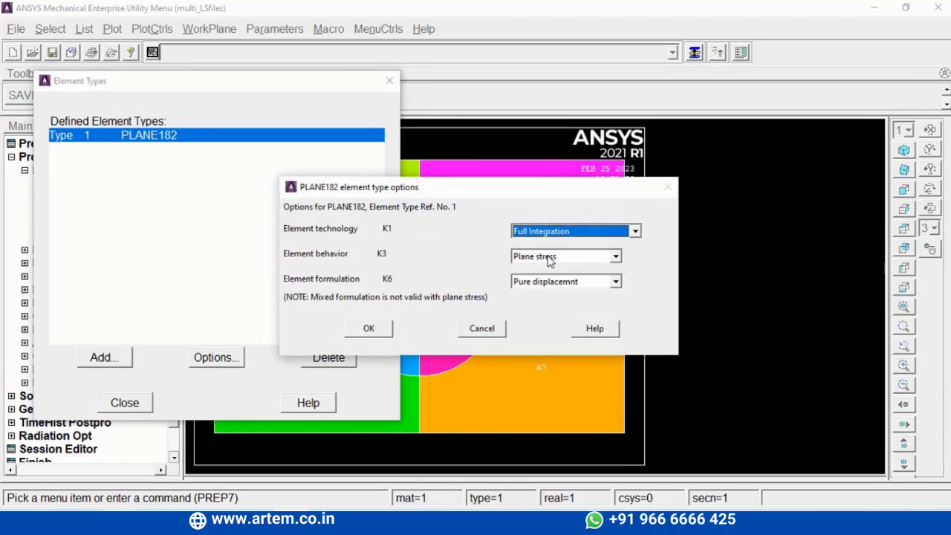
pyautogui.click(549, 260)
pyautogui.click(554, 292)
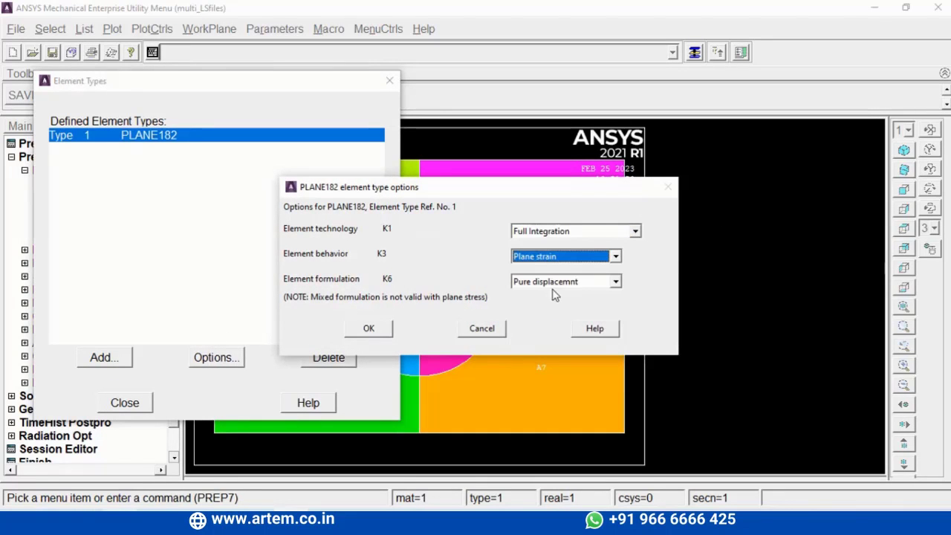
pyautogui.click(543, 257)
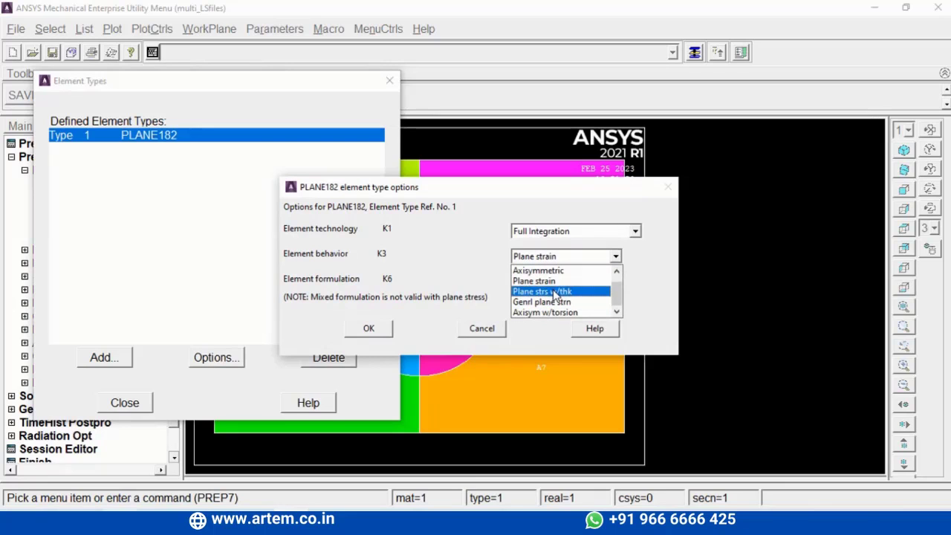
pyautogui.click(554, 292)
pyautogui.click(369, 330)
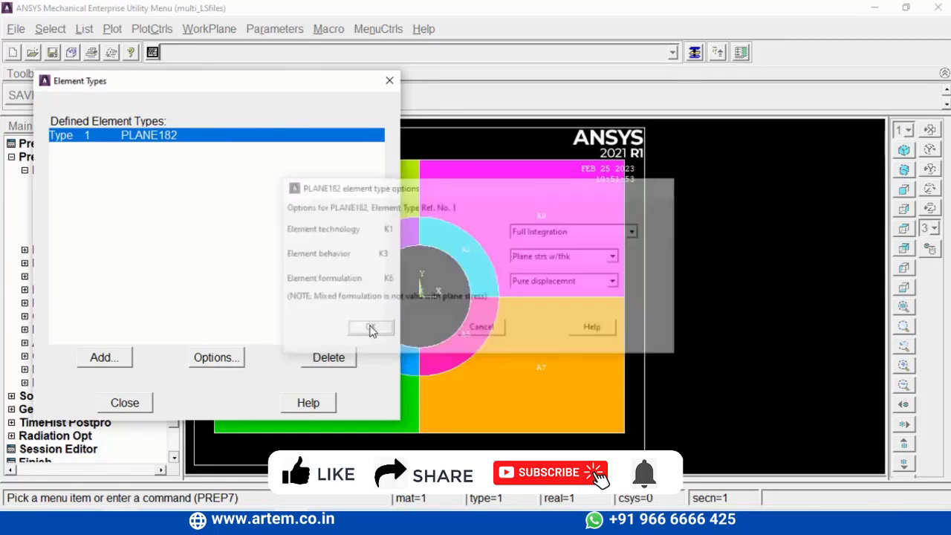
pyautogui.click(126, 406)
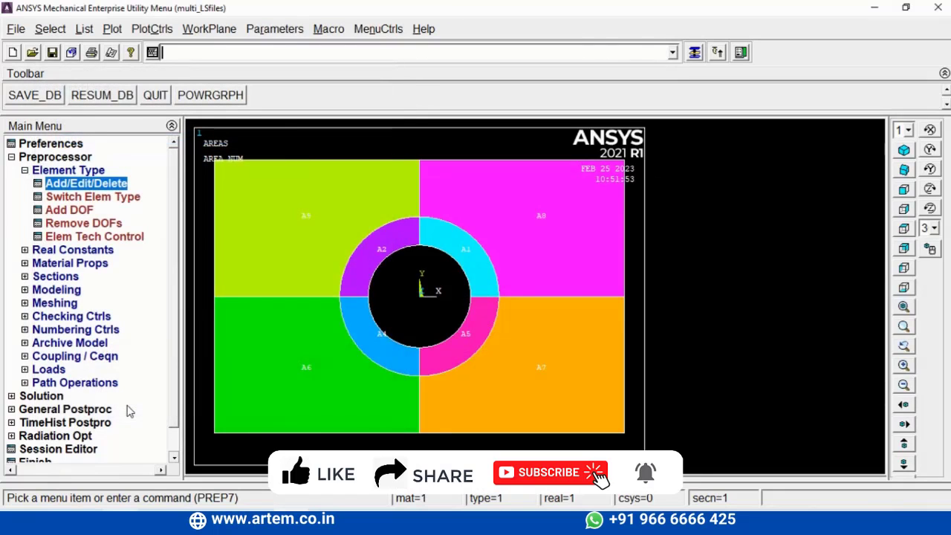
# Step: Map-mesh ring areas A1, A5, A4 and A2 with quadrilaterals using the MeshTool
pyautogui.click(72, 303)
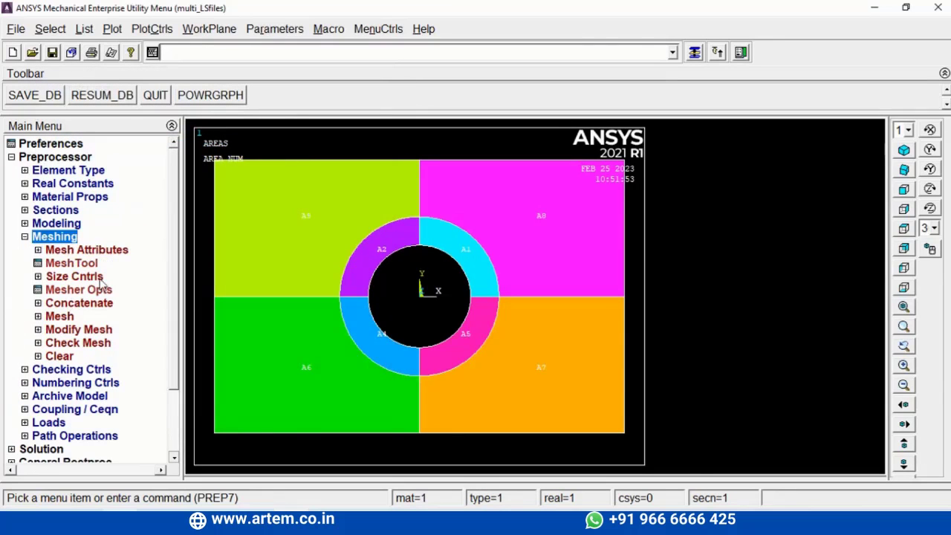
pyautogui.click(83, 264)
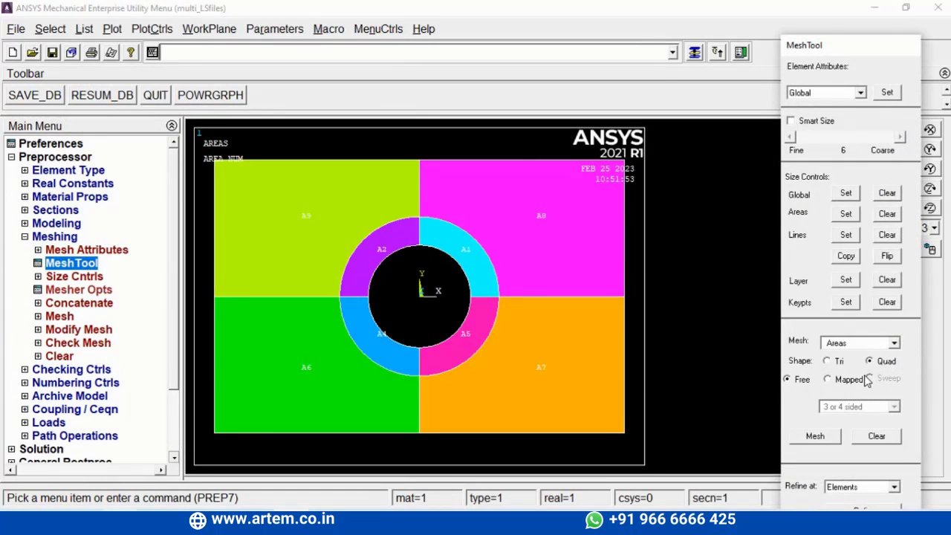
pyautogui.click(841, 382)
pyautogui.click(832, 438)
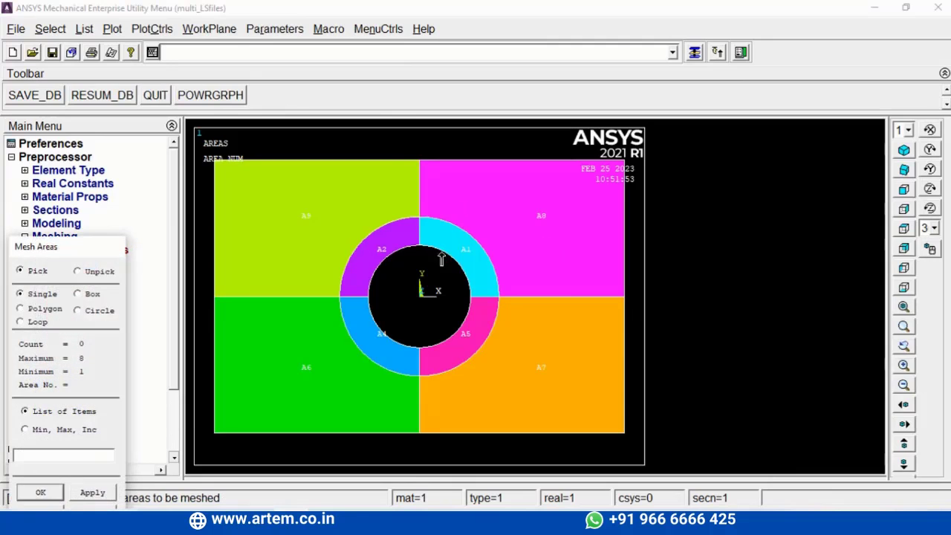
pyautogui.click(461, 278)
pyautogui.click(463, 327)
pyautogui.click(383, 334)
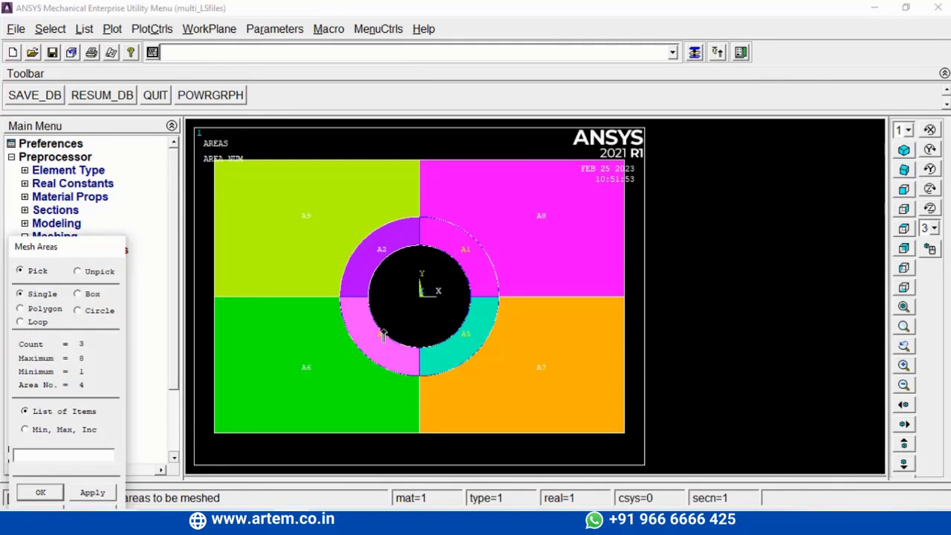
pyautogui.click(379, 288)
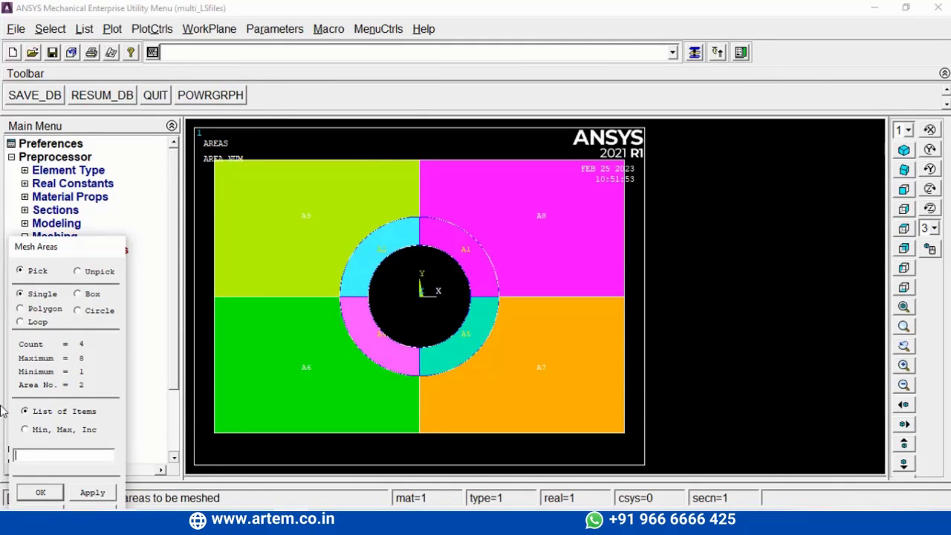
pyautogui.click(46, 494)
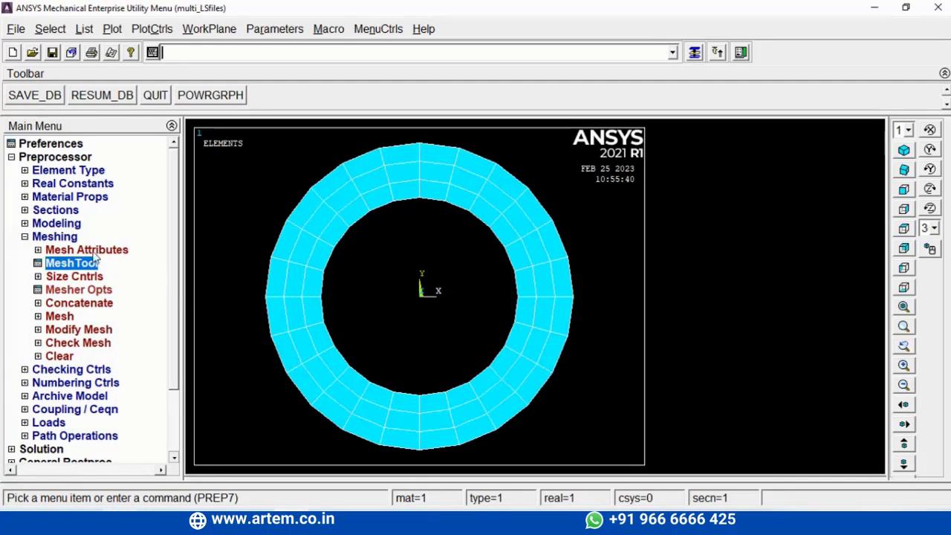
# Step: Mesh the top-right rectangular area A8 so it joins the meshed ring, then view the whole model
pyautogui.click(60, 265)
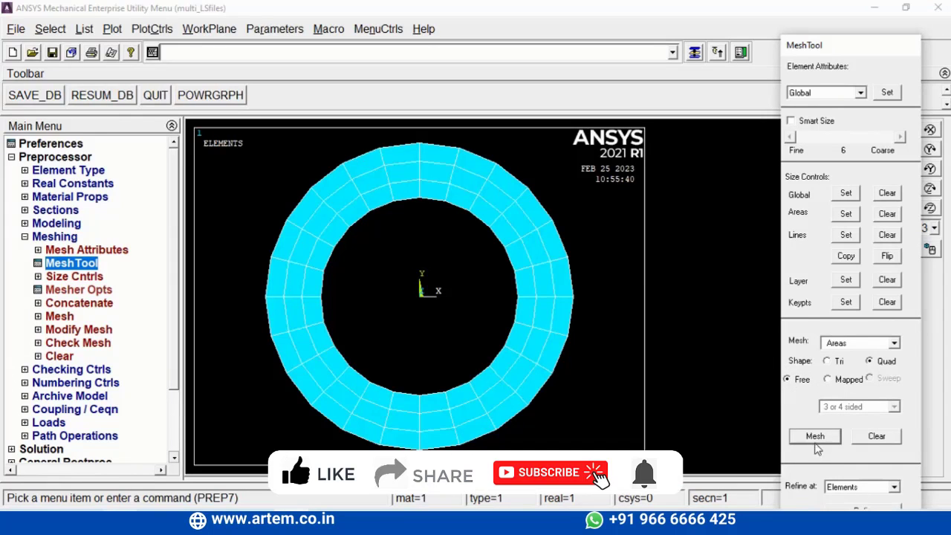
pyautogui.click(815, 436)
pyautogui.click(617, 247)
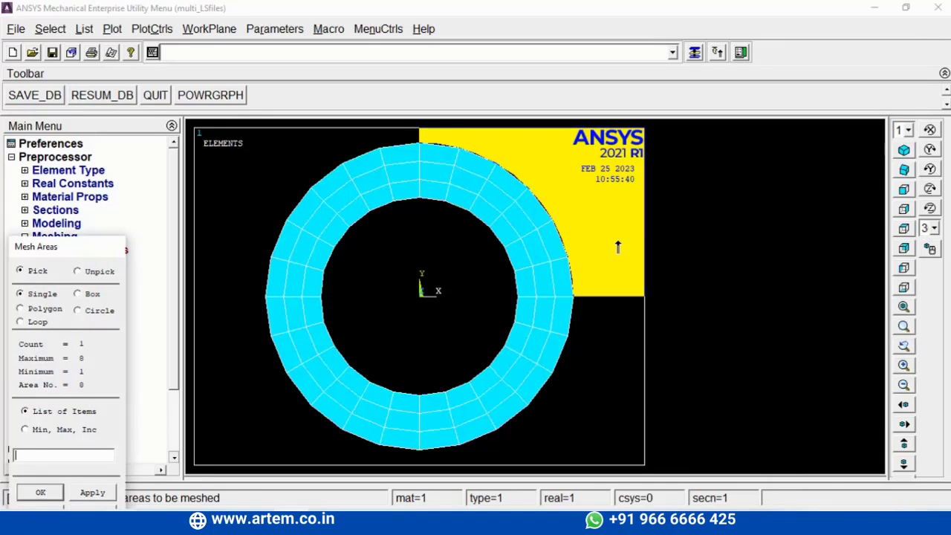
pyautogui.click(45, 496)
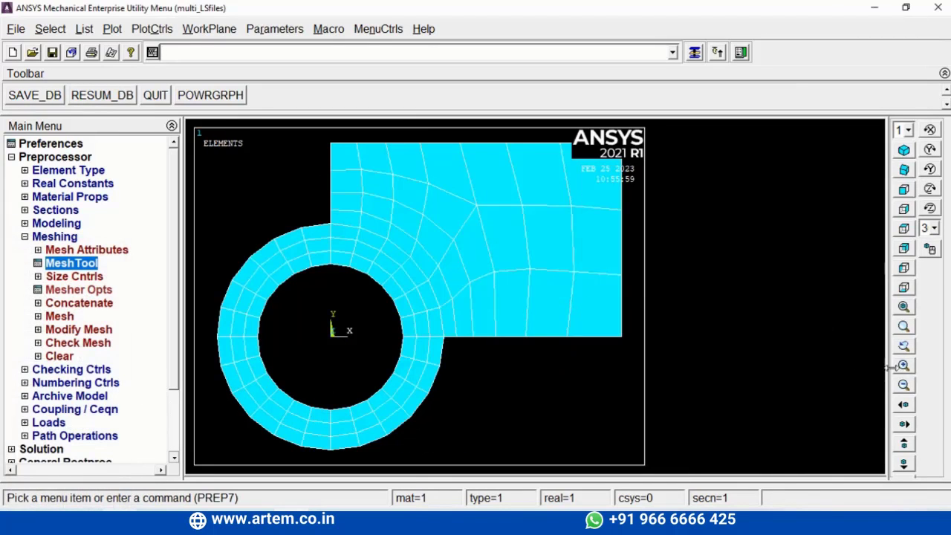
pyautogui.click(904, 385)
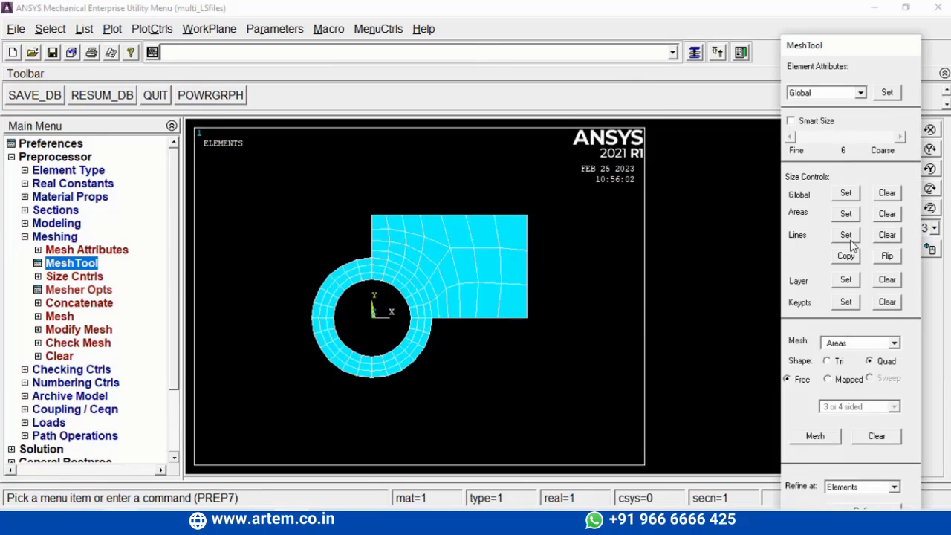
# Step: Give the plate area's left and bottom edges 4 element divisions, with KYNDIV unchecked
pyautogui.click(846, 235)
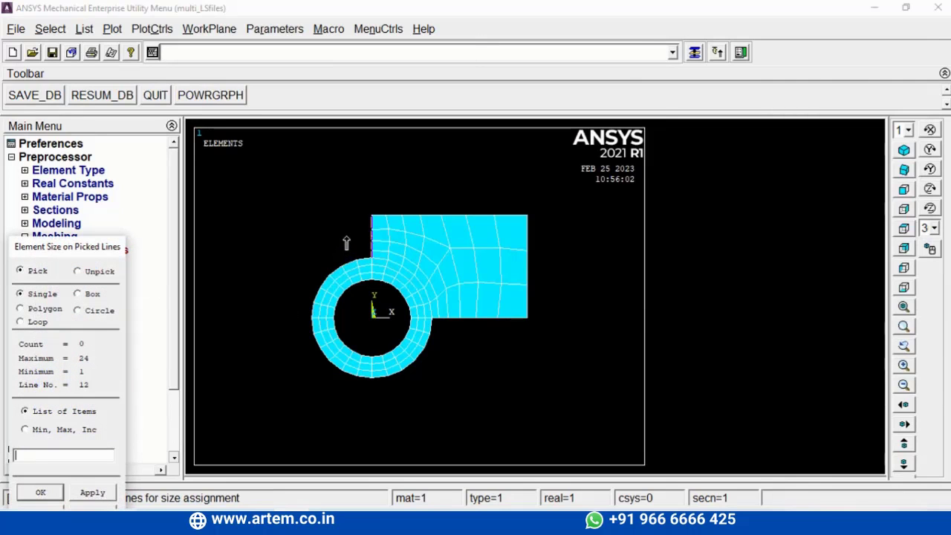
pyautogui.click(516, 354)
pyautogui.click(483, 337)
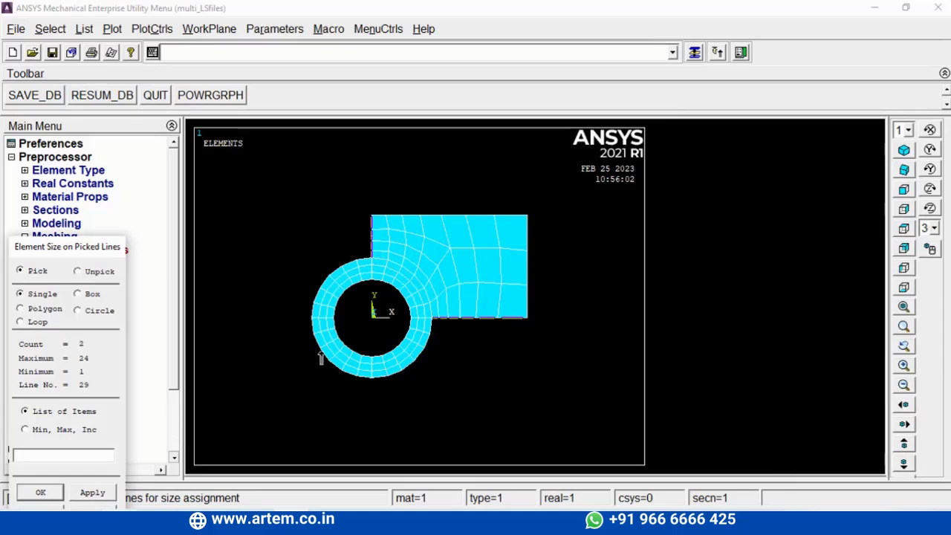
pyautogui.click(43, 492)
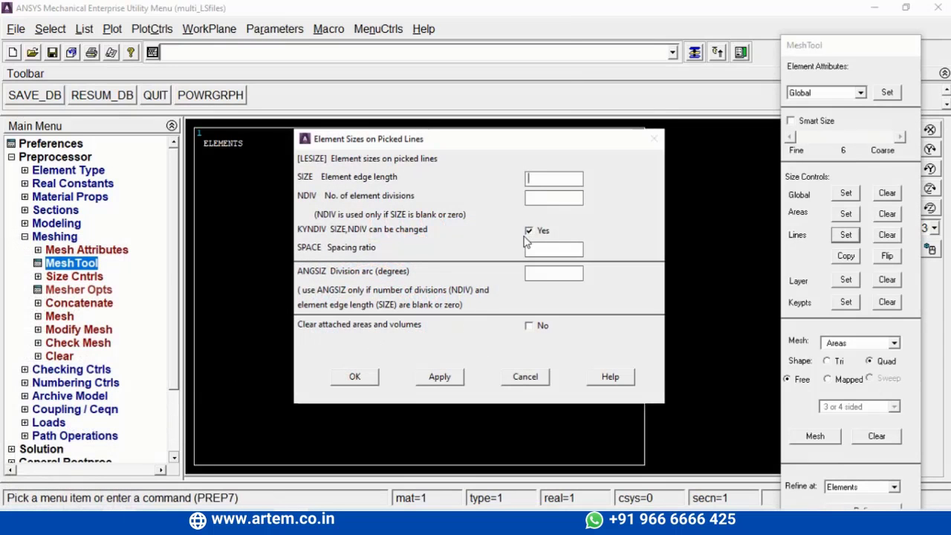
pyautogui.click(532, 233)
pyautogui.click(542, 196)
pyautogui.click(369, 383)
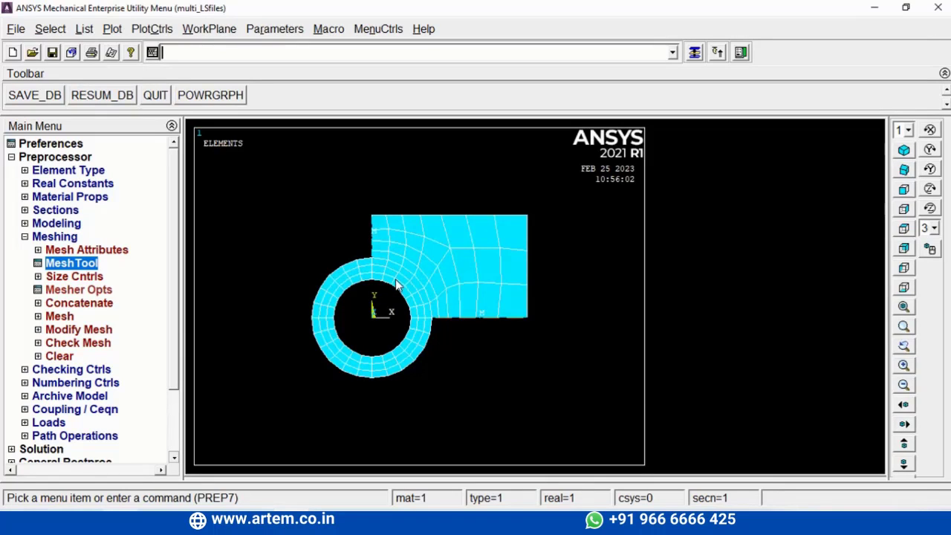
# Step: Clear the mesh from all areas with ACLEAR,ALL and bring back the MeshTool
pyautogui.write('aclea')
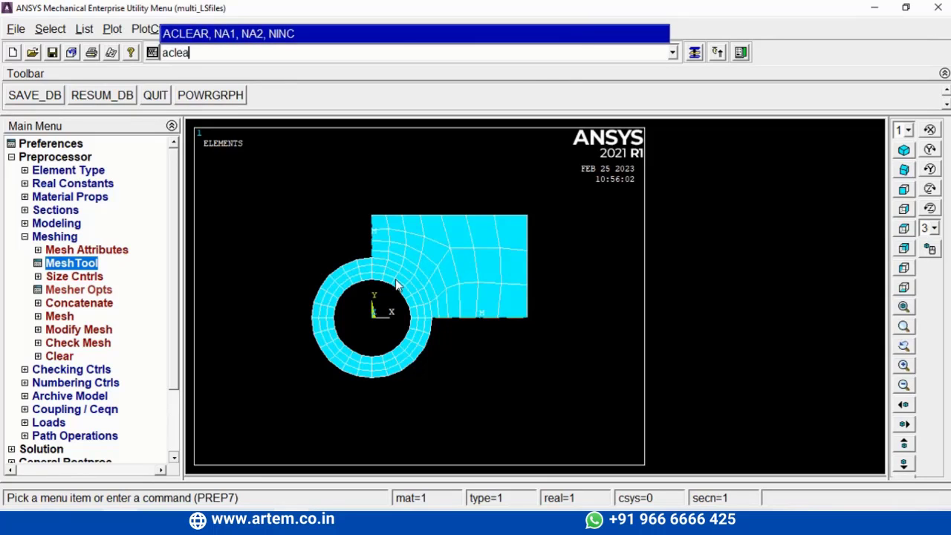
pyautogui.write(',all')
pyautogui.press('Return')
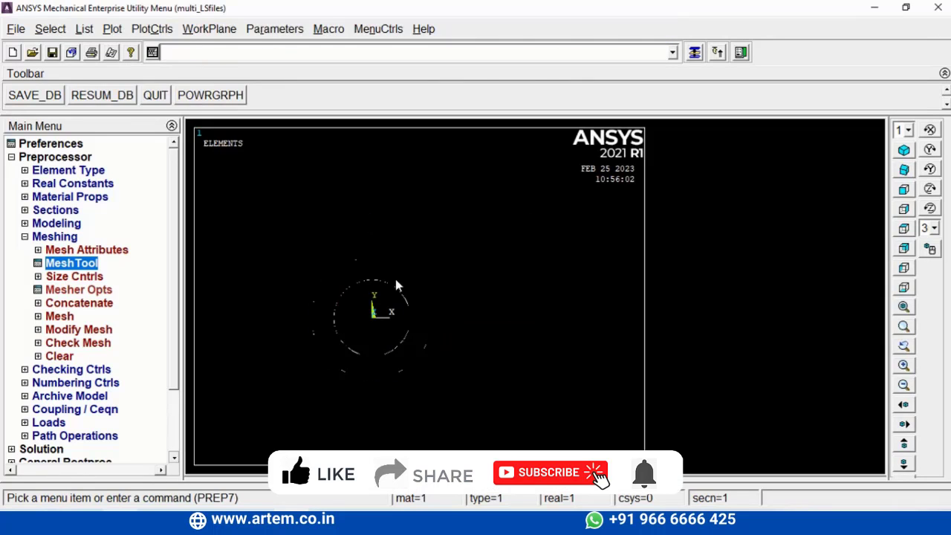
pyautogui.click(59, 267)
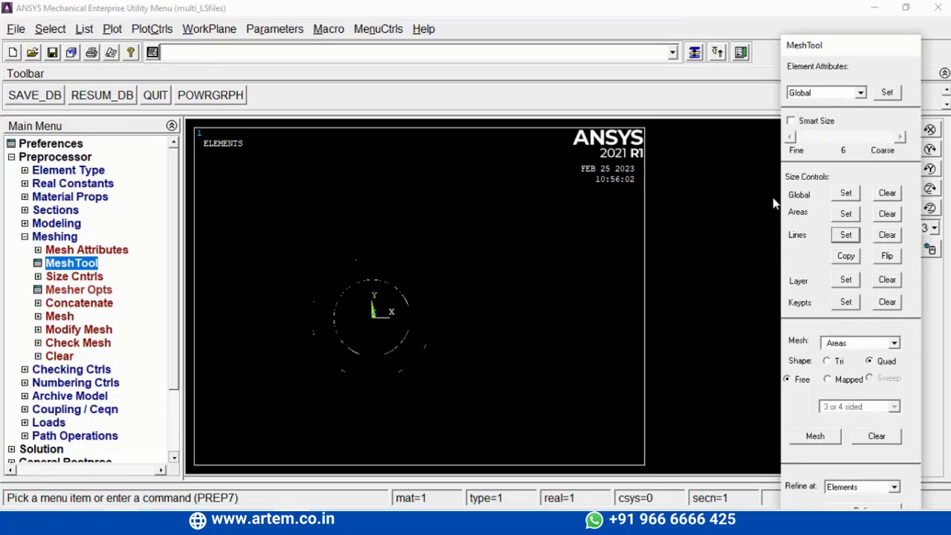
# Step: Pick the eight inner and outer circle arcs for line sizing and start entering the division count
pyautogui.click(846, 235)
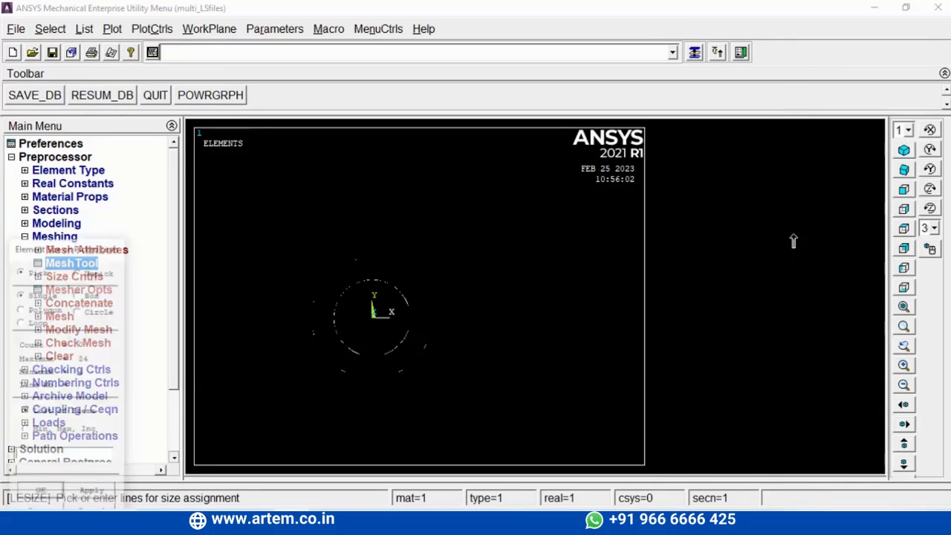
pyautogui.click(412, 310)
pyautogui.click(415, 289)
pyautogui.click(344, 302)
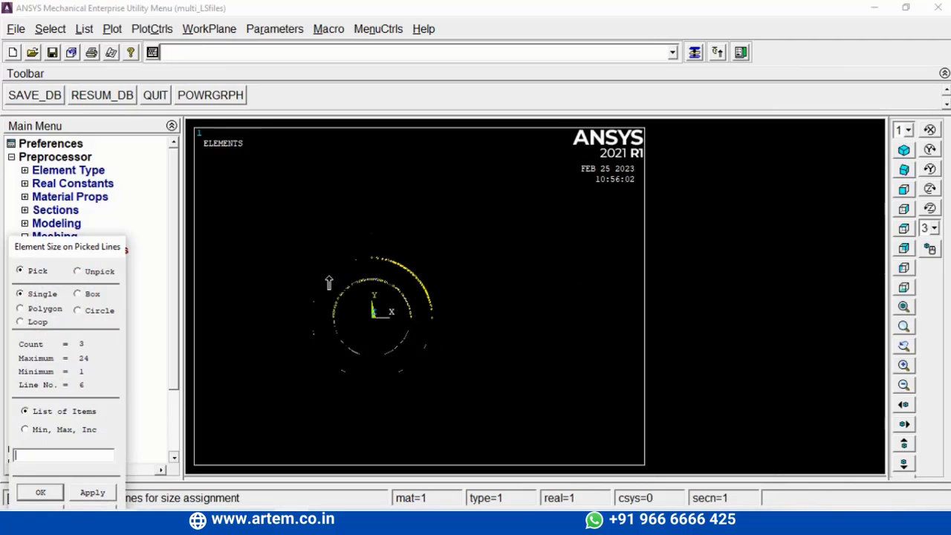
pyautogui.click(329, 283)
pyautogui.click(354, 340)
pyautogui.click(320, 362)
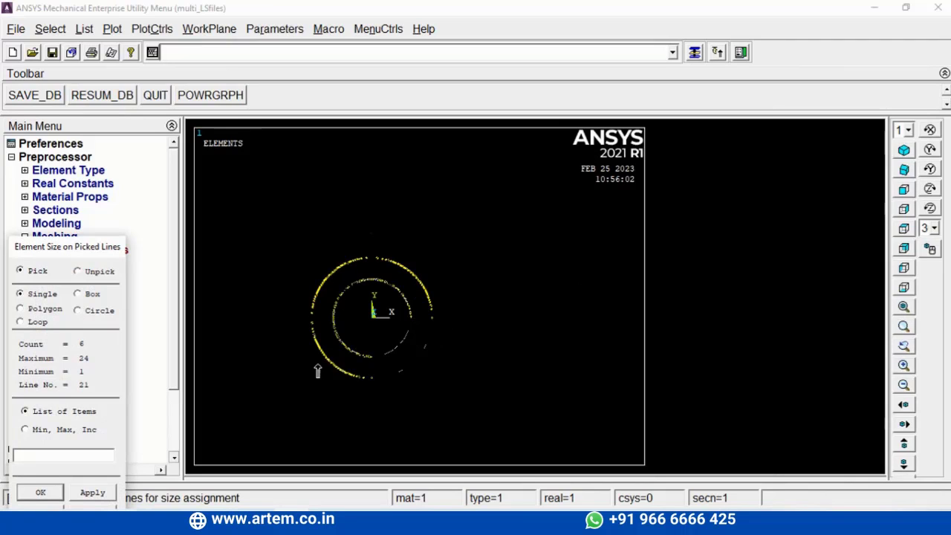
pyautogui.click(395, 343)
pyautogui.click(411, 357)
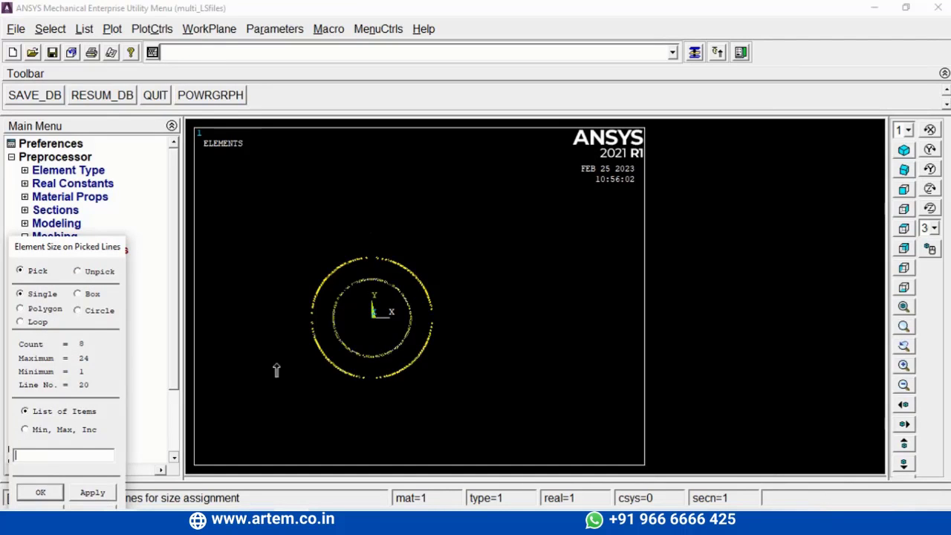
pyautogui.click(37, 492)
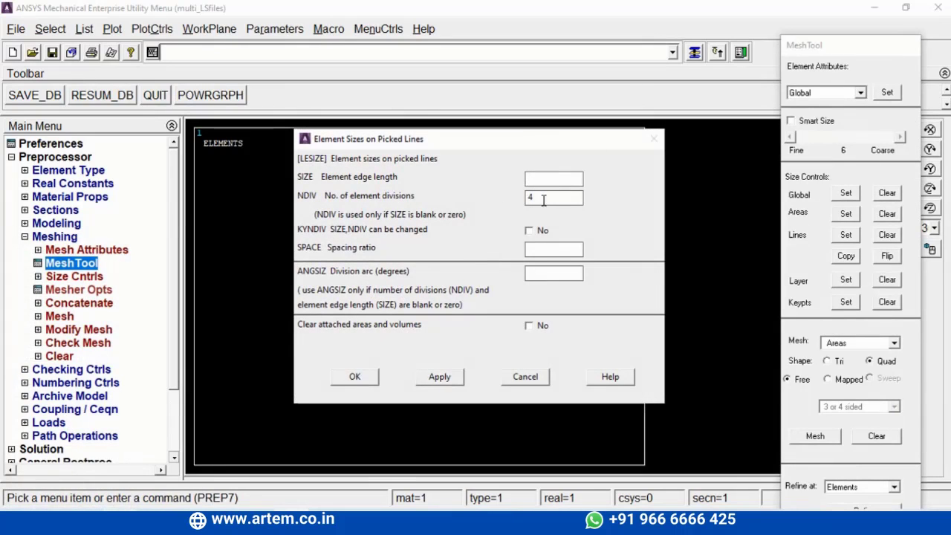
pyautogui.moveTo(543, 201); pyautogui.dragTo(474, 203)
# Step: Apply 12 divisions to the eight circle arcs, then reset the mistaken radial-line picks
pyautogui.write('2')
pyautogui.click(439, 376)
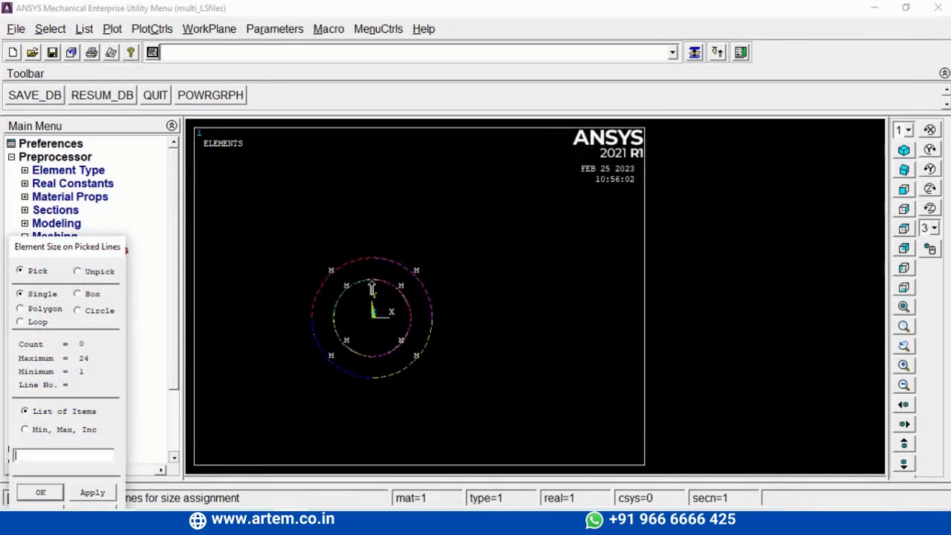
pyautogui.click(315, 335)
pyautogui.click(317, 327)
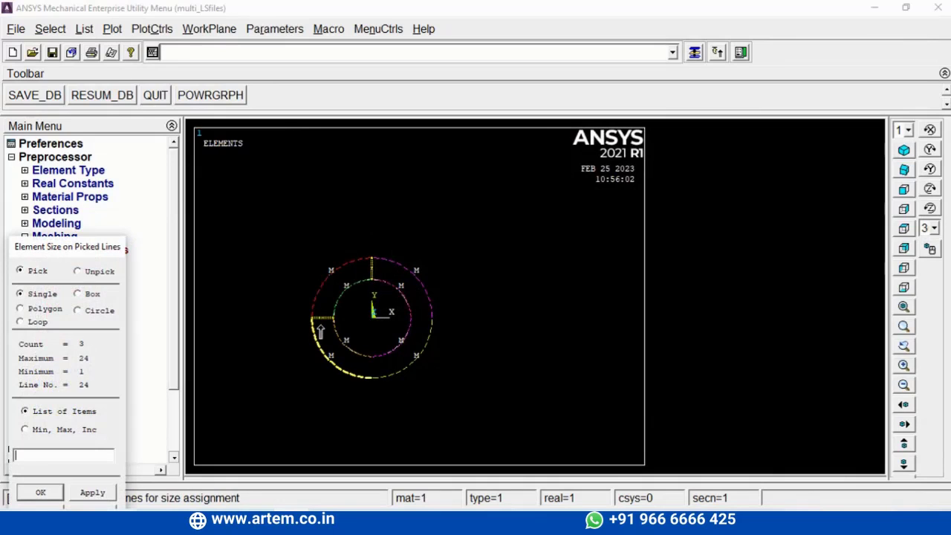
pyautogui.moveTo(106, 246); pyautogui.dragTo(138, 194)
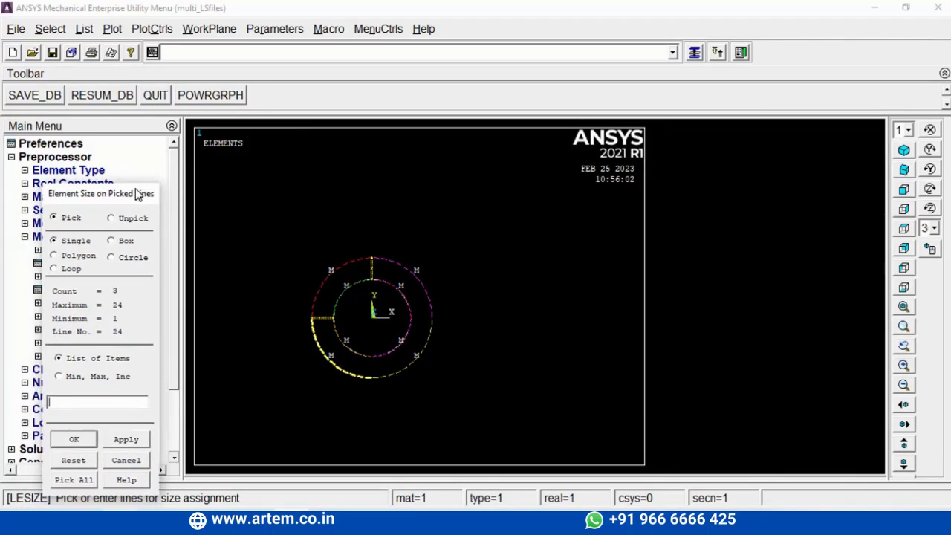
pyautogui.click(74, 460)
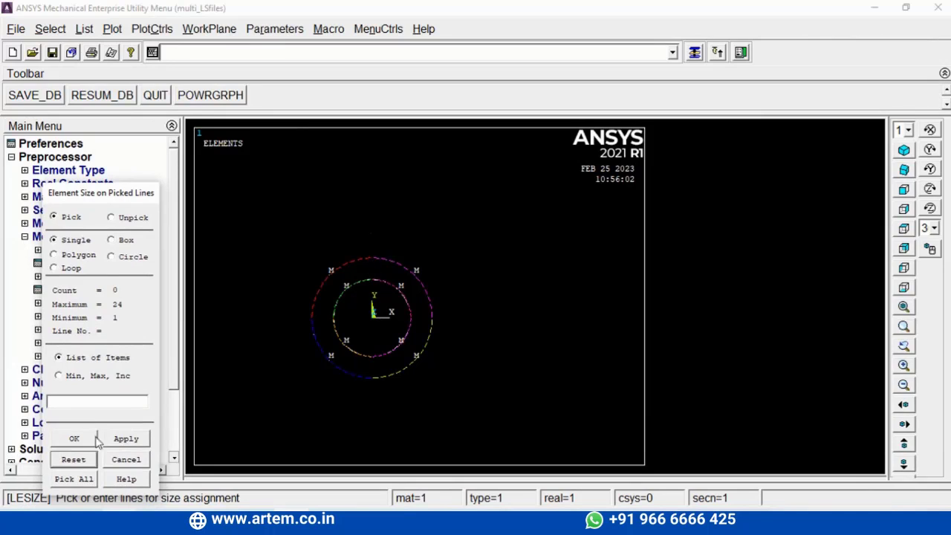
# Step: Give the radial lines between the hole and the outer circle 5 divisions each
pyautogui.click(373, 273)
pyautogui.click(323, 328)
pyautogui.click(374, 372)
pyautogui.click(74, 439)
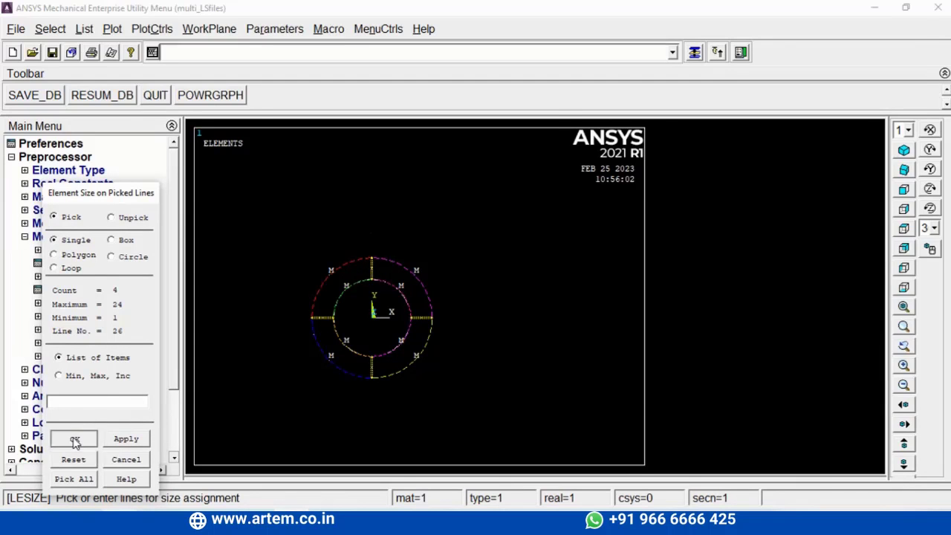
pyautogui.press('Tab')
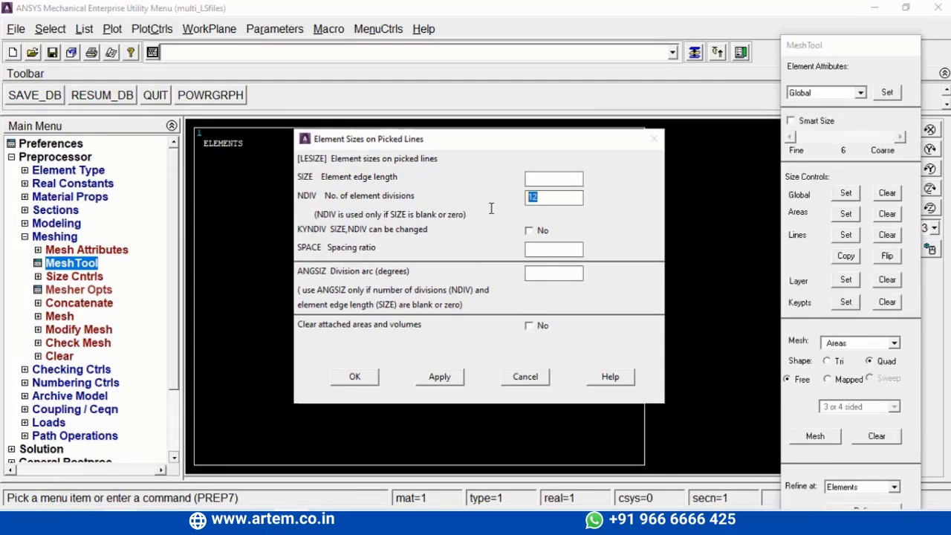
pyautogui.click(361, 376)
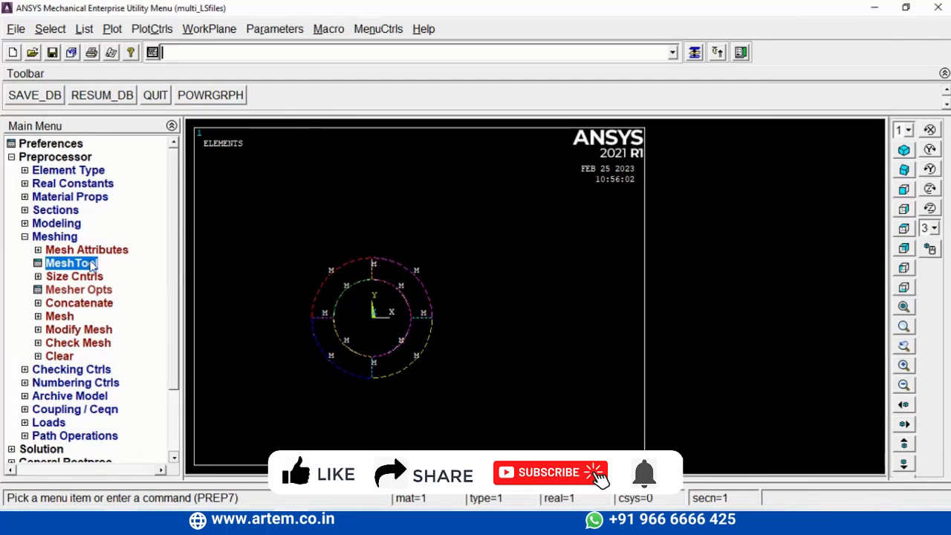
# Step: Start area element sizing on the top ring areas, then abandon it without applying
pyautogui.click(93, 266)
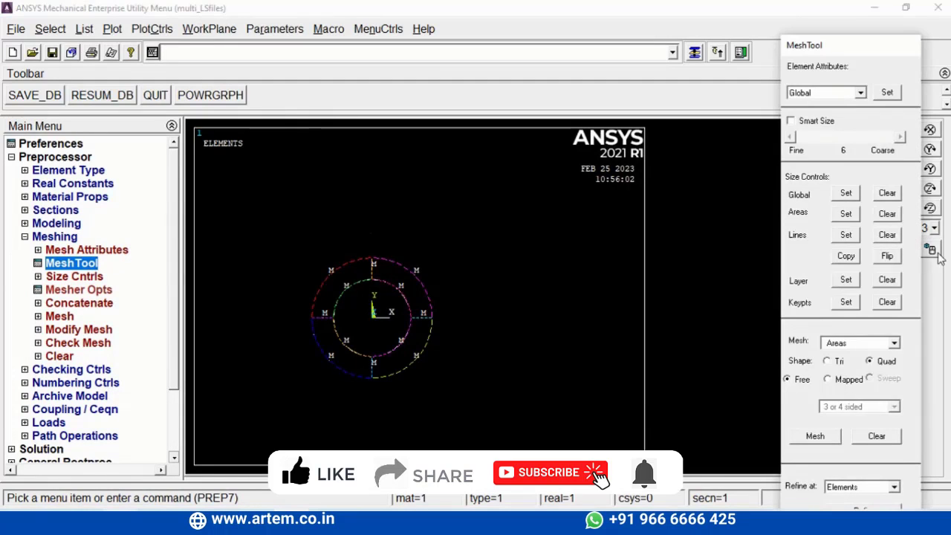
pyautogui.click(845, 213)
pyautogui.click(387, 237)
pyautogui.click(375, 227)
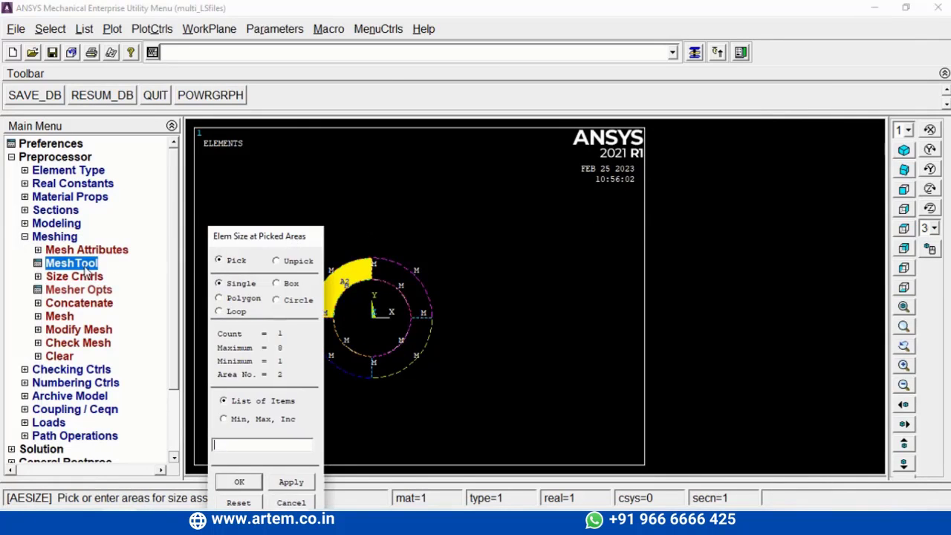
pyautogui.click(86, 266)
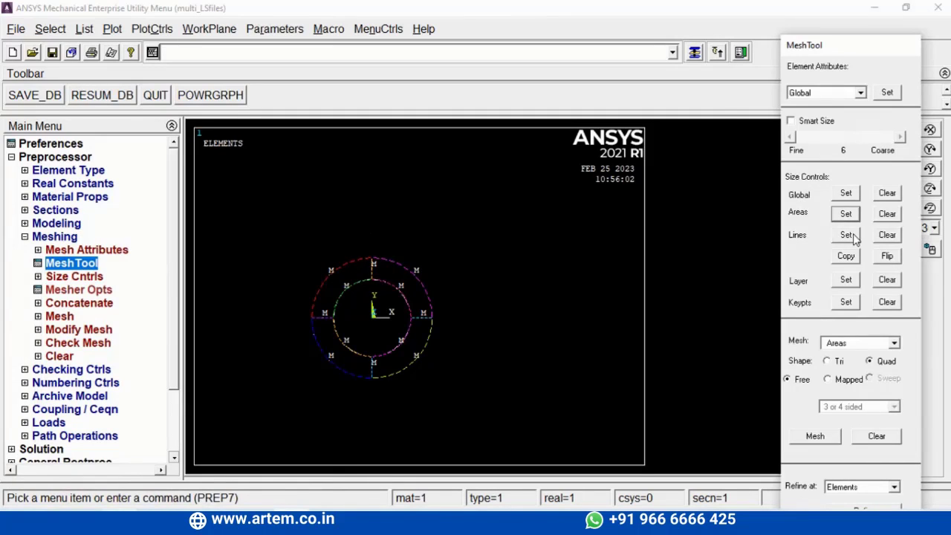
# Step: Set 5 divisions on the two lines joining the ring to the rectangle
pyautogui.click(855, 235)
pyautogui.click(371, 236)
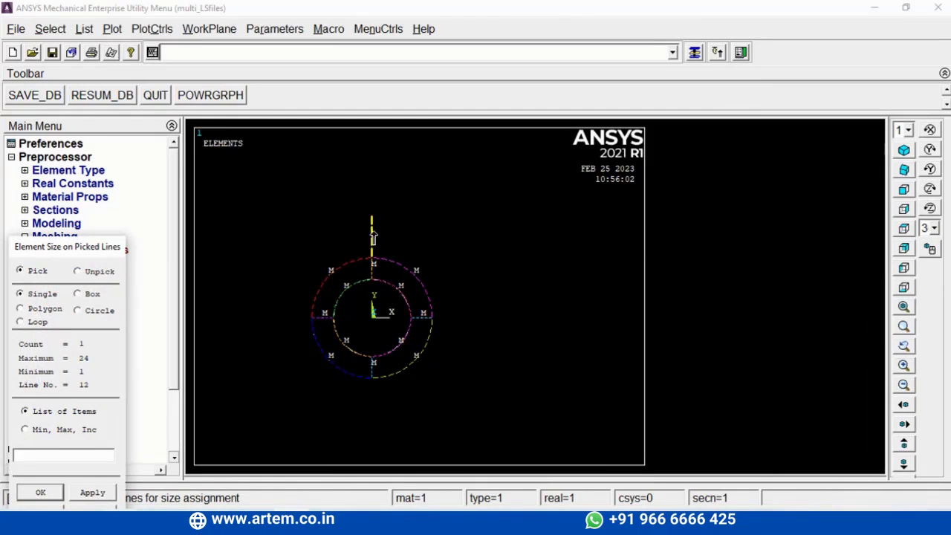
pyautogui.click(38, 494)
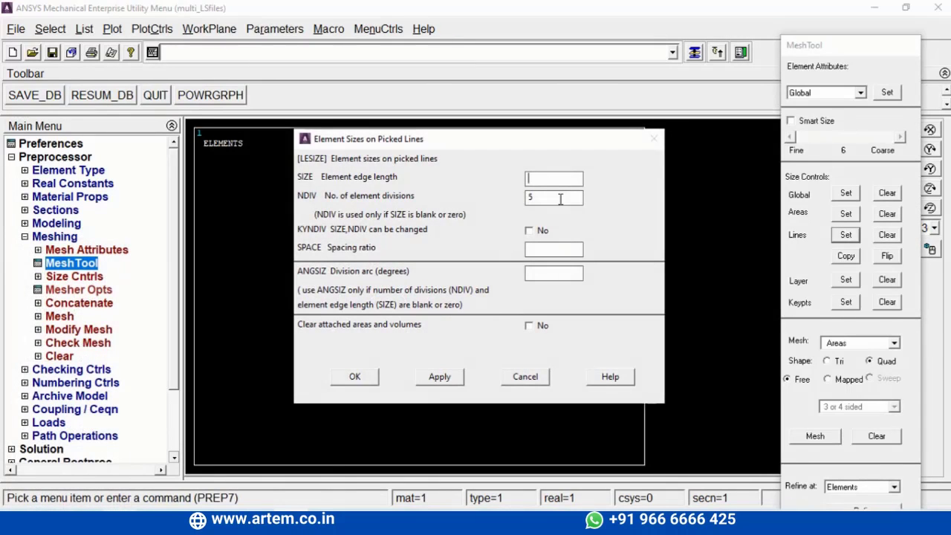
pyautogui.doubleClick(530, 196)
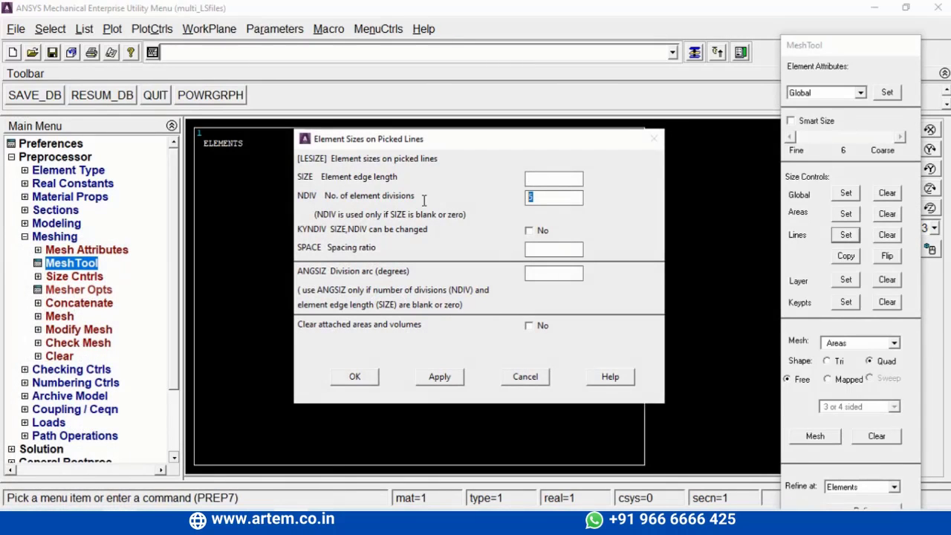
pyautogui.click(440, 377)
# Step: Set 6 divisions on the rectangle's top and right edges
pyautogui.click(462, 221)
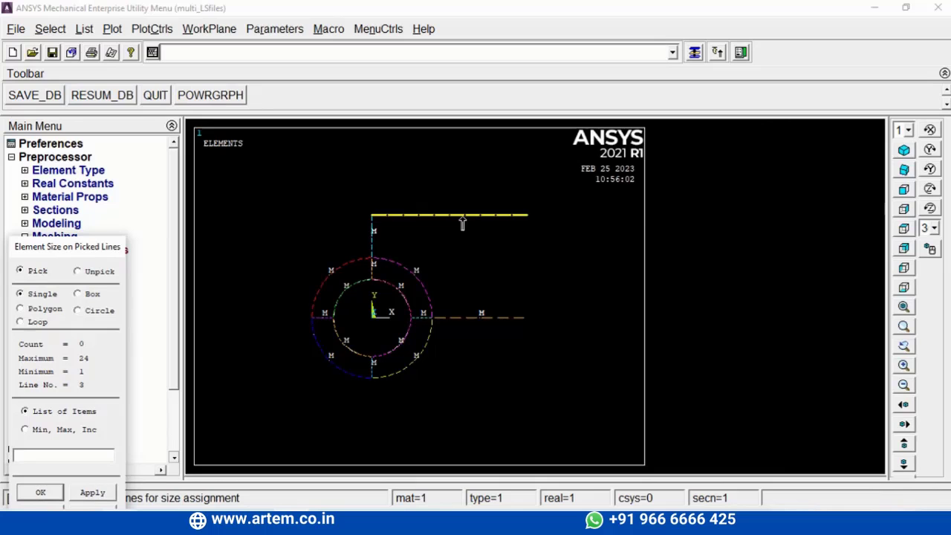
pyautogui.click(512, 257)
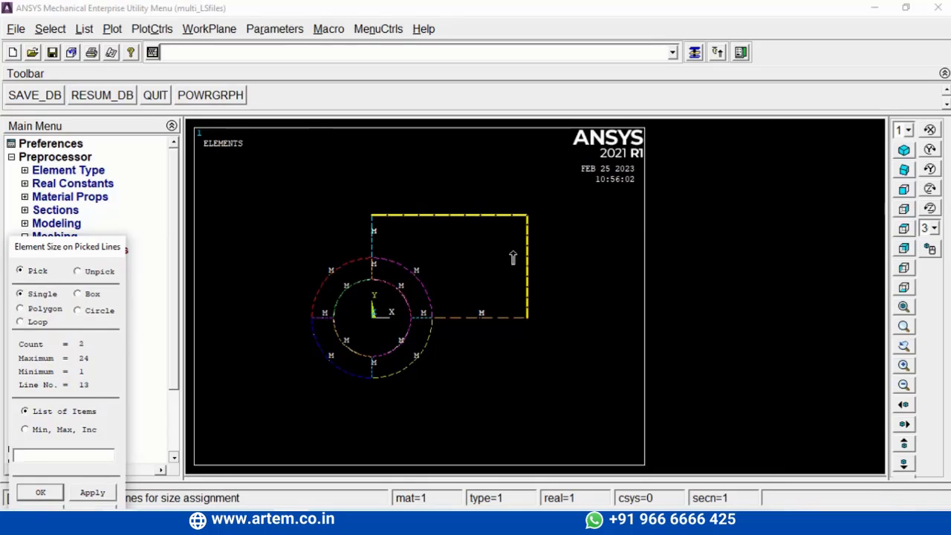
pyautogui.click(35, 494)
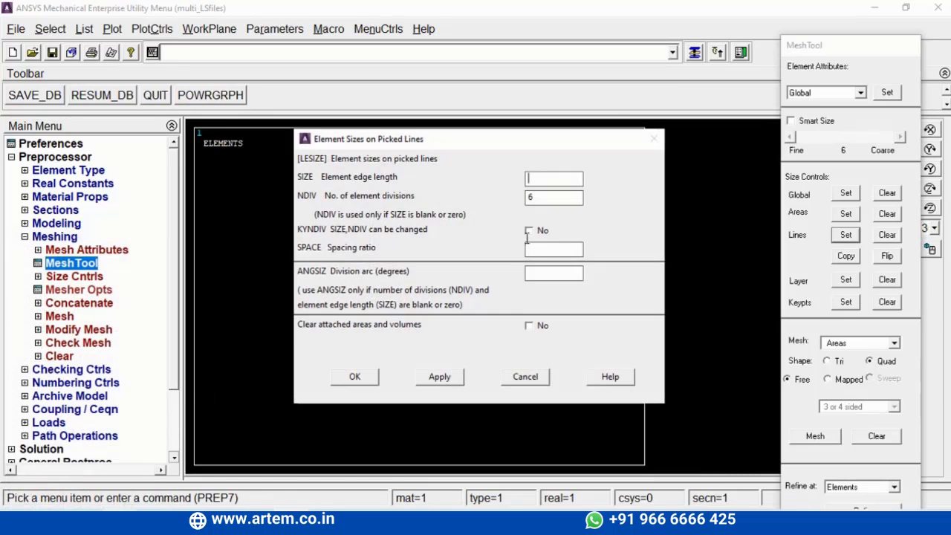
pyautogui.click(355, 376)
pyautogui.click(87, 266)
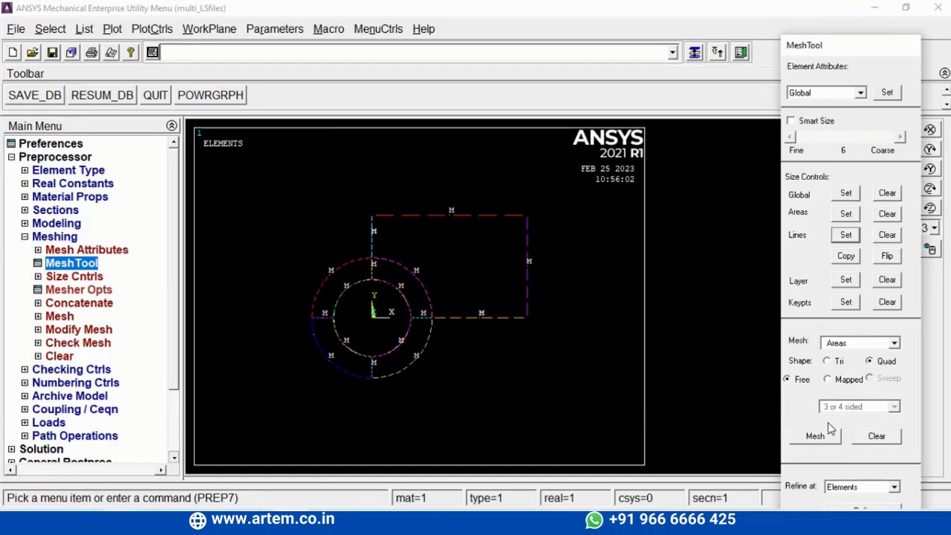
# Step: Map-mesh the four ring areas A1, A2, A5 and the lower-left area with quadrilaterals
pyautogui.click(845, 386)
pyautogui.click(812, 436)
pyautogui.click(392, 287)
pyautogui.click(344, 287)
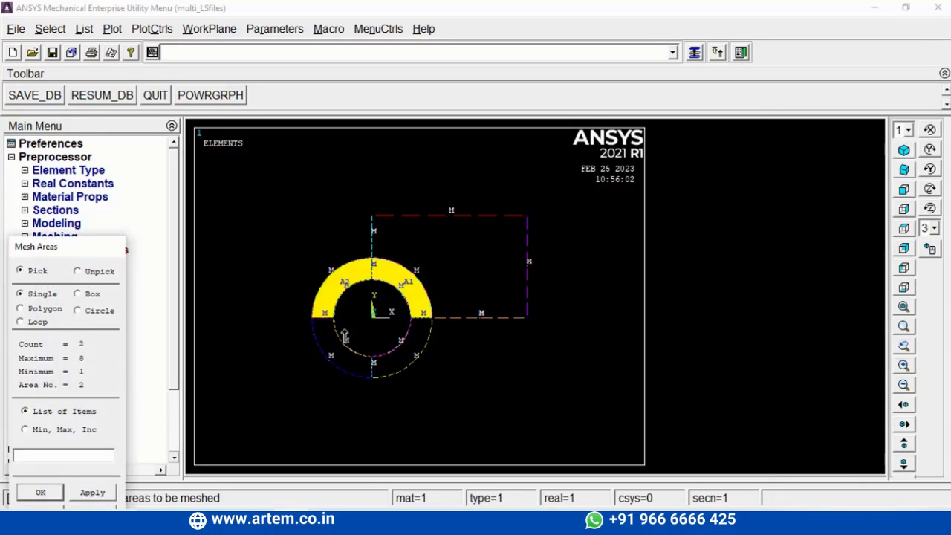
pyautogui.click(345, 336)
pyautogui.click(394, 345)
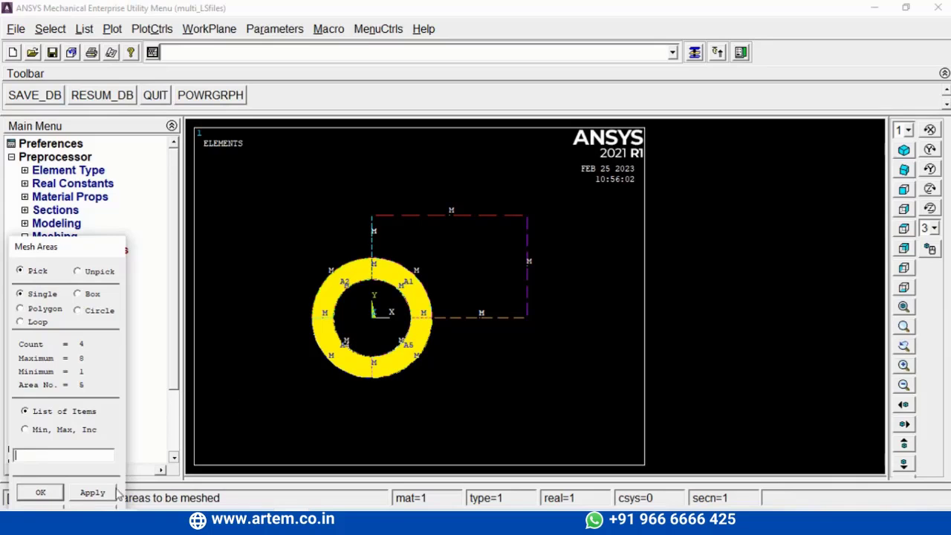
pyautogui.click(40, 494)
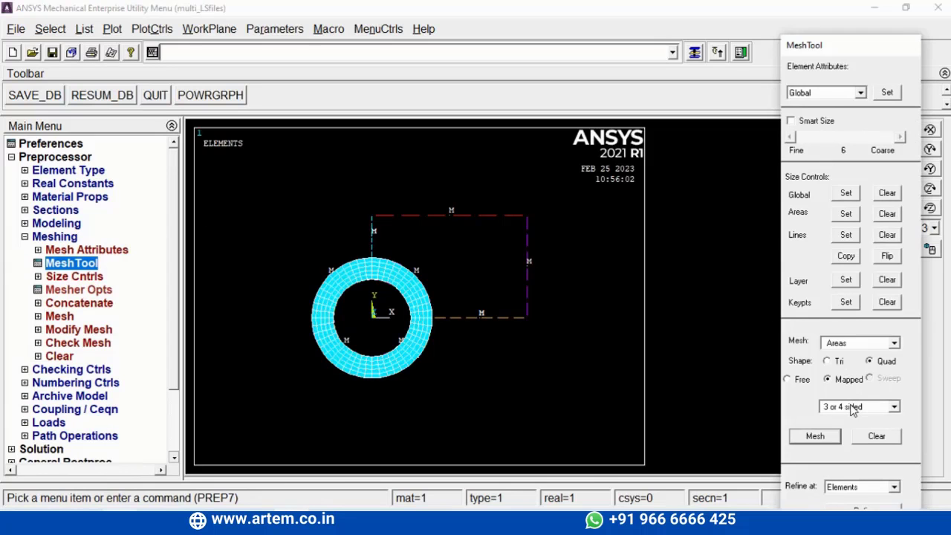
# Step: Map-mesh rectangular area A8 by picking its four corner keypoints
pyautogui.click(853, 408)
pyautogui.click(840, 427)
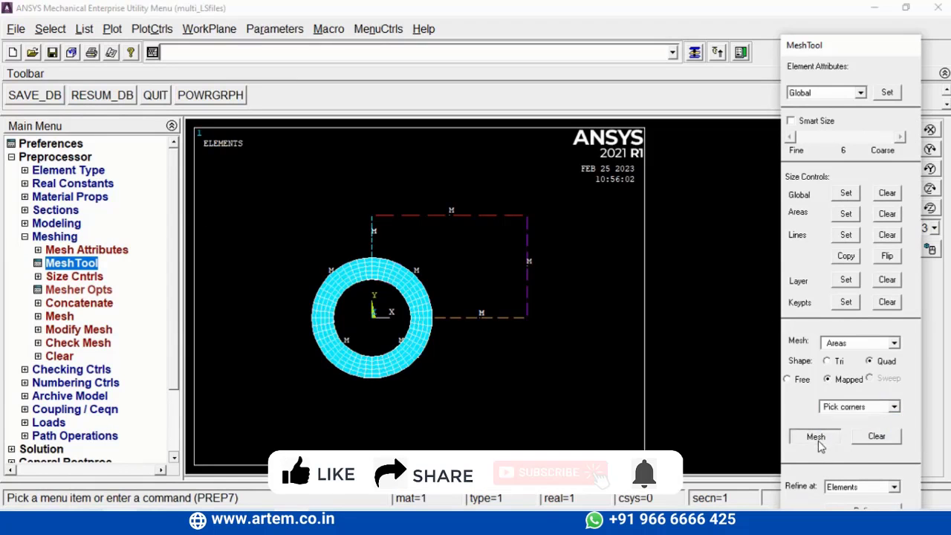
pyautogui.click(815, 437)
pyautogui.moveTo(416, 252); pyautogui.dragTo(499, 268)
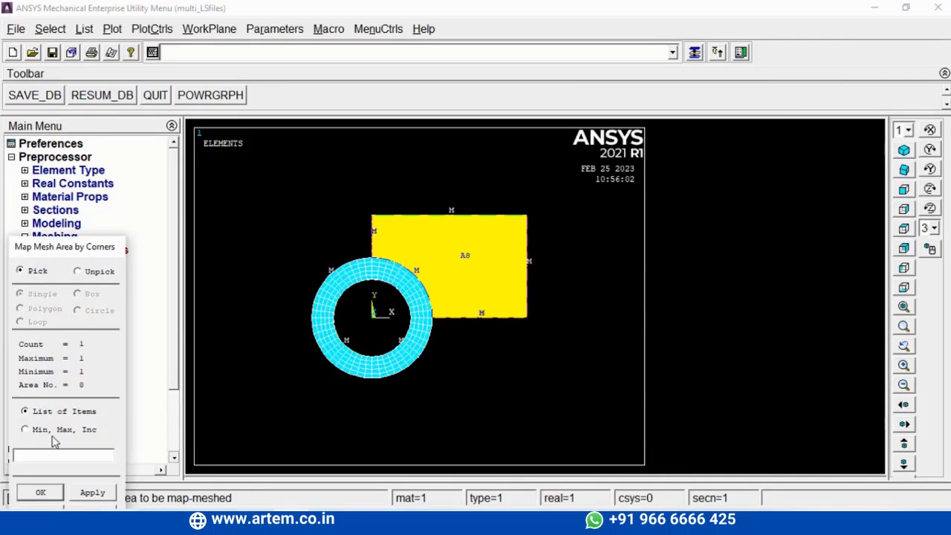
pyautogui.click(41, 493)
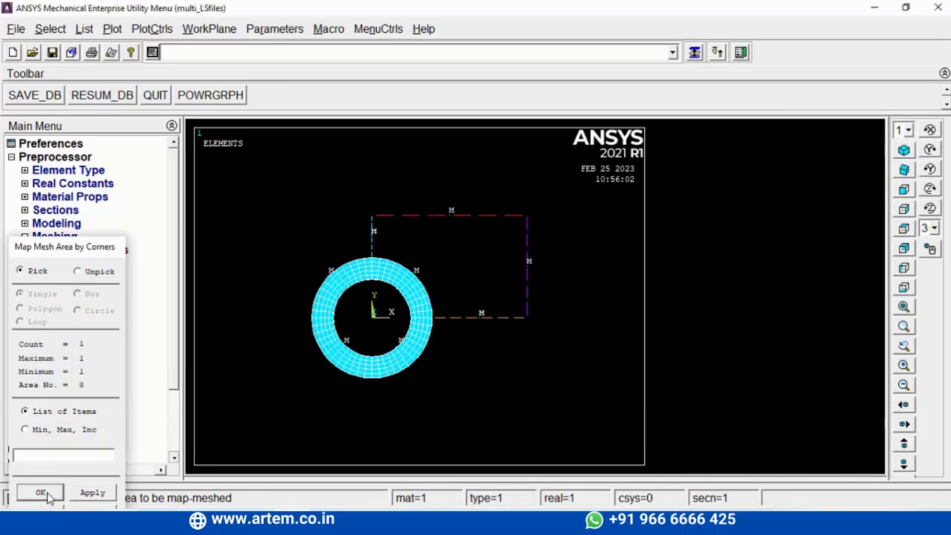
pyautogui.click(372, 258)
pyautogui.click(372, 216)
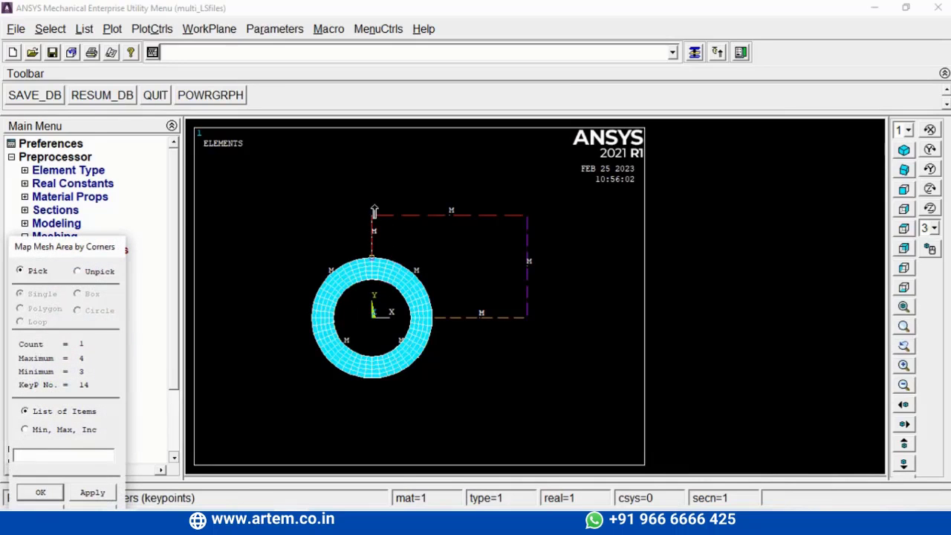
pyautogui.click(442, 337)
pyautogui.click(548, 334)
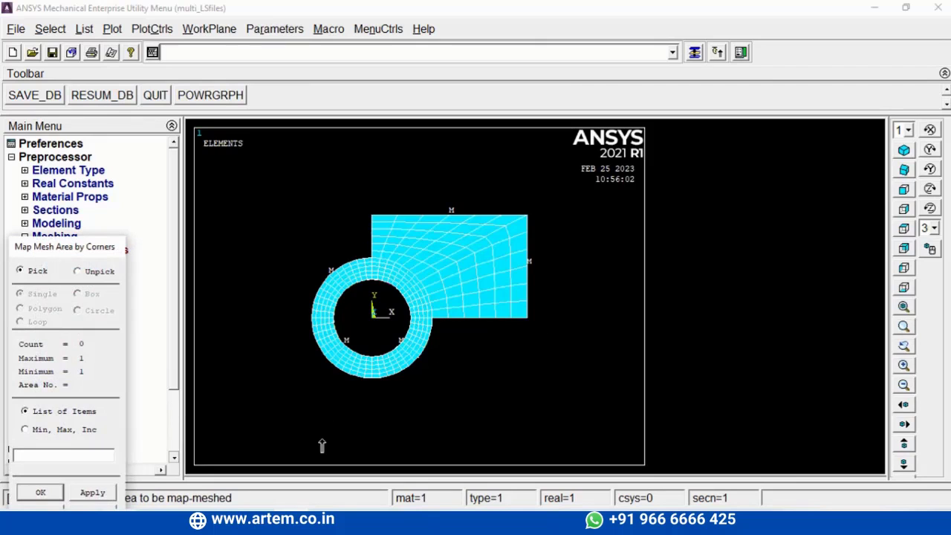
pyautogui.moveTo(127, 248); pyautogui.dragTo(183, 198)
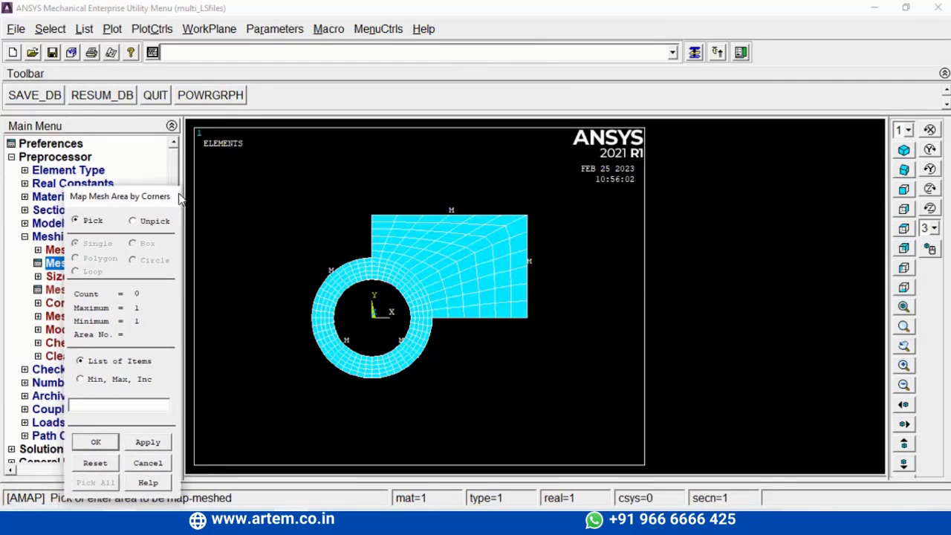
pyautogui.click(150, 462)
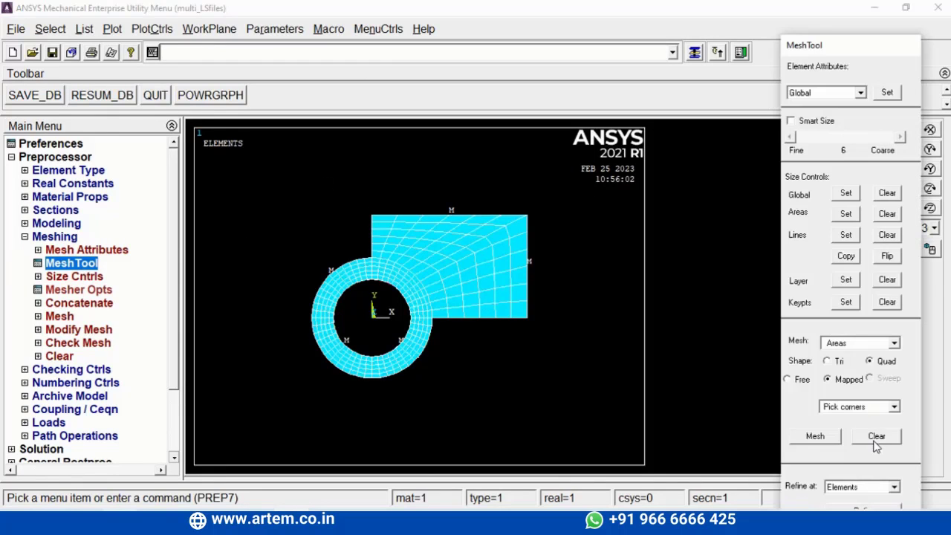
# Step: Clear the mesh from the left-half and lower-right ring areas, then replot the elements
pyautogui.click(877, 436)
pyautogui.click(327, 300)
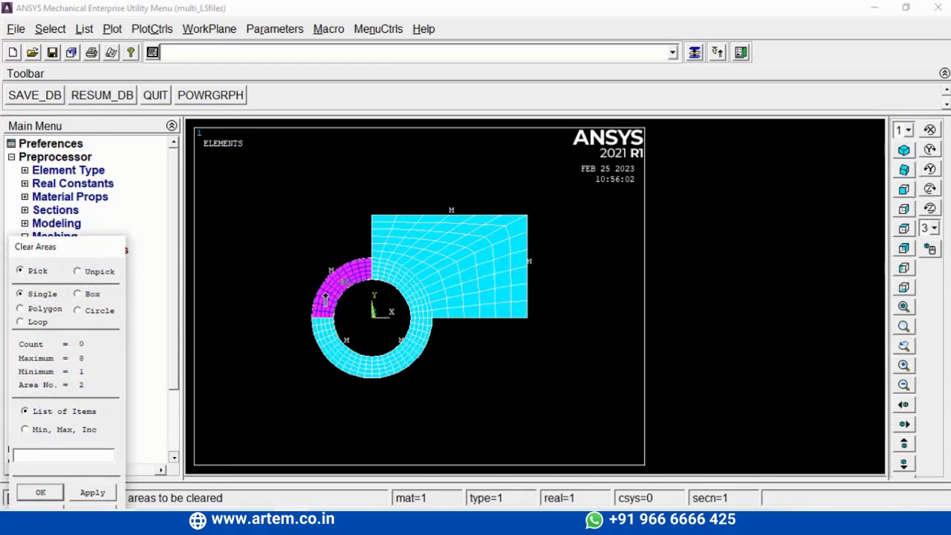
pyautogui.click(417, 370)
pyautogui.click(37, 492)
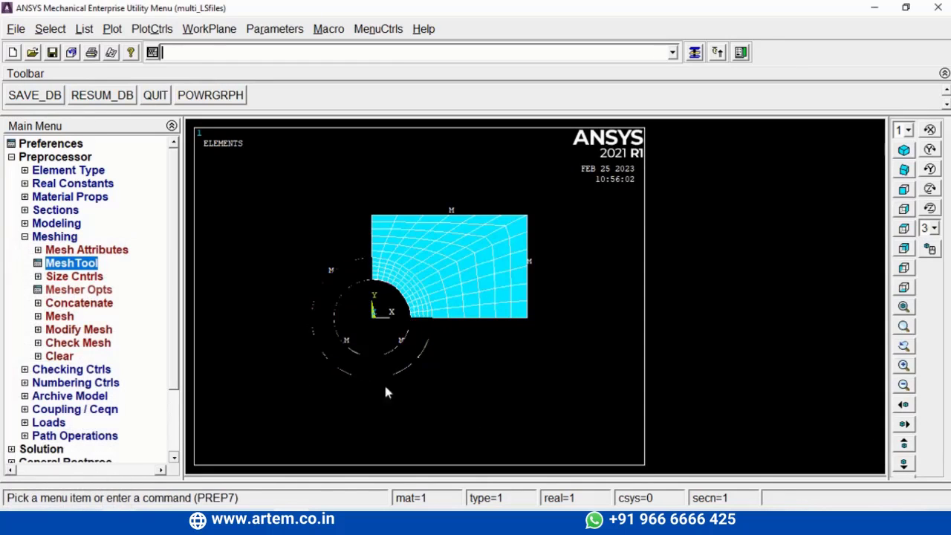
pyautogui.rightClick(510, 355)
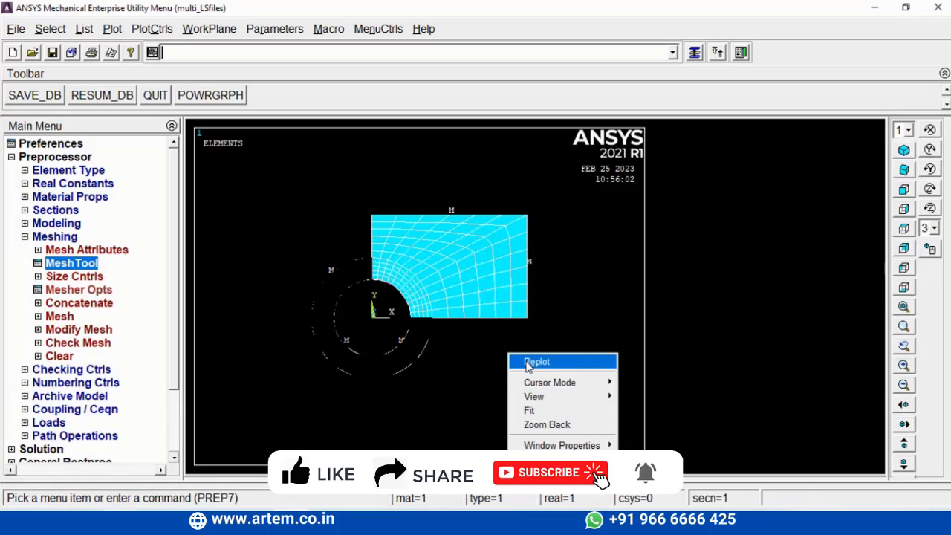
pyautogui.click(529, 363)
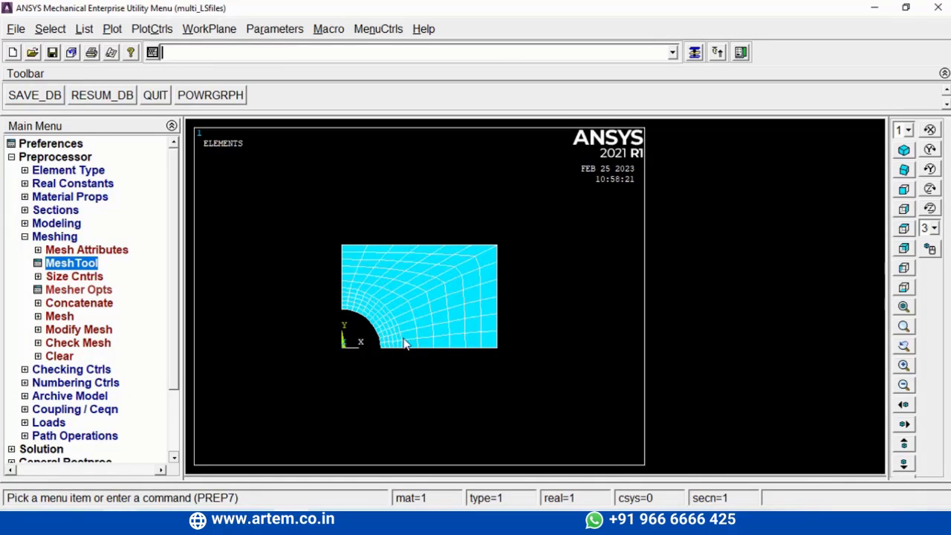
# Step: Switch the display to a numbered area plot and start the Delete Area and Below command
pyautogui.click(114, 28)
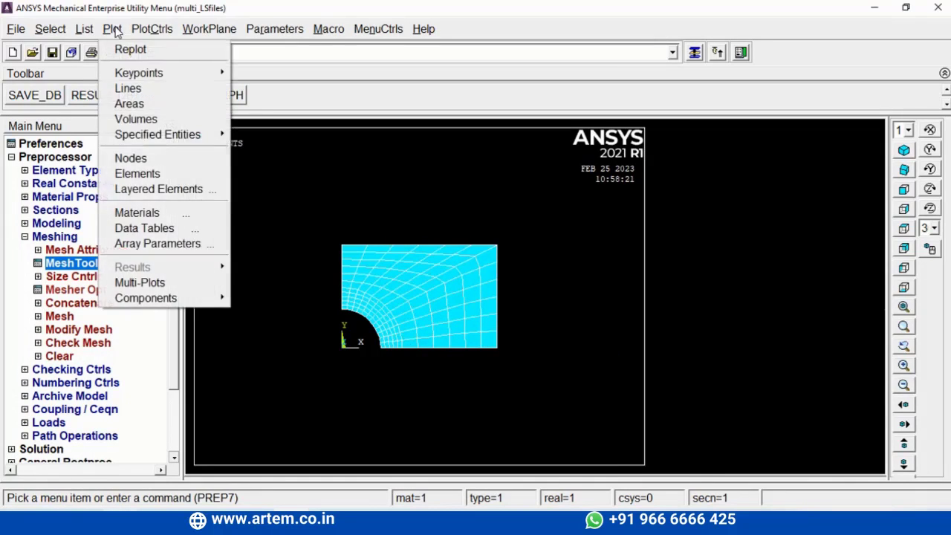
pyautogui.click(141, 105)
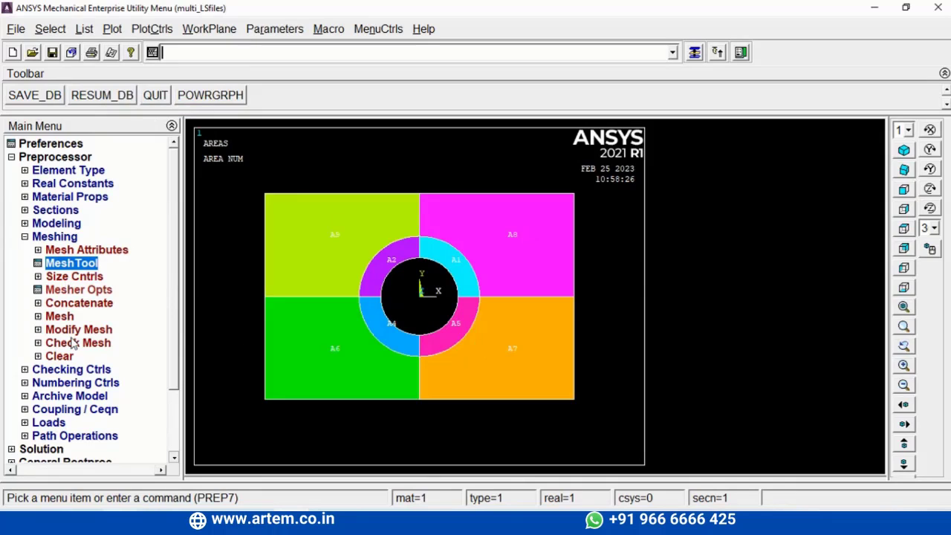
pyautogui.click(52, 225)
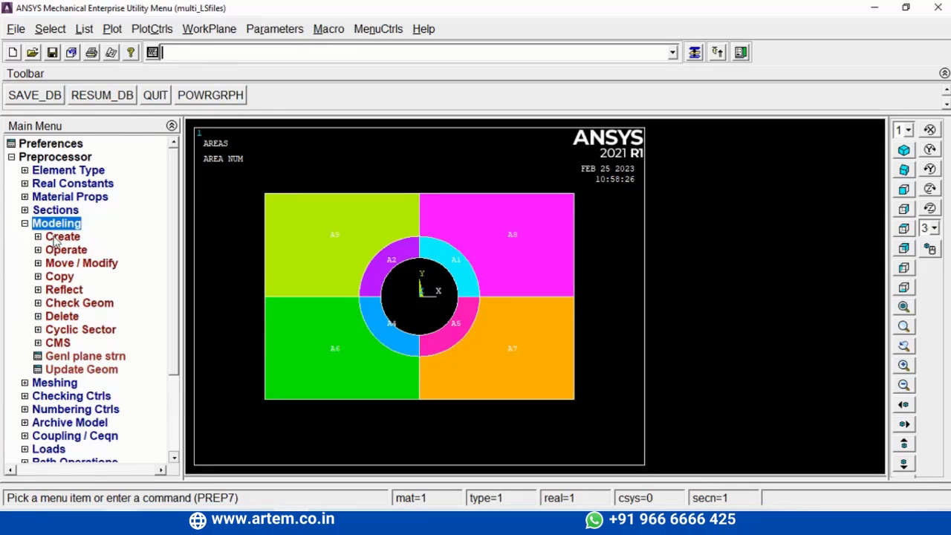
pyautogui.click(62, 317)
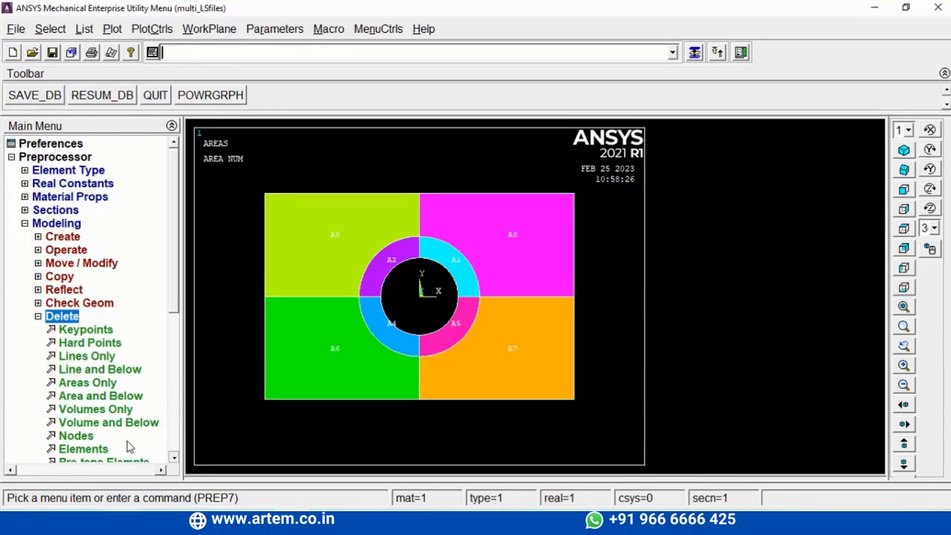
pyautogui.click(110, 397)
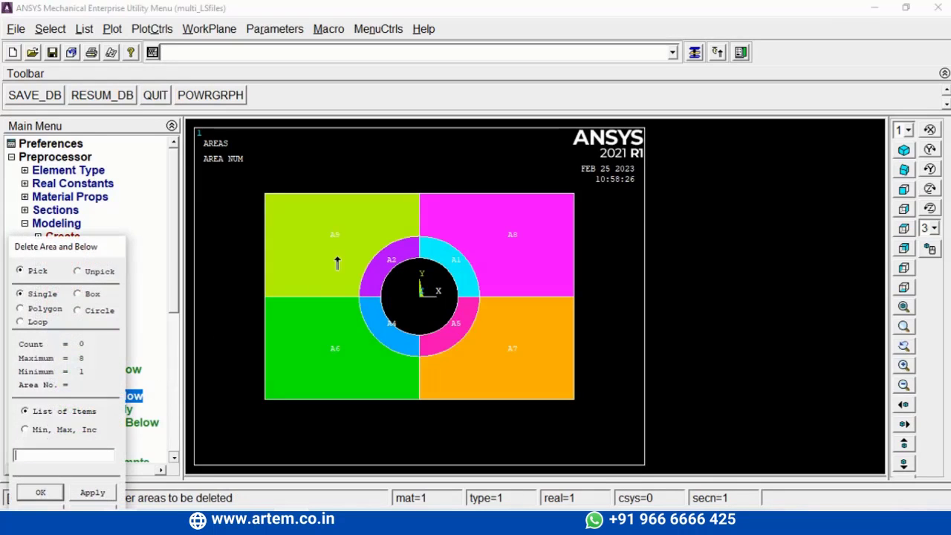
# Step: Delete the upper-left rectangle and areas A6, A7, A5, A4, A2, keeping only A1 and A8
pyautogui.click(334, 260)
pyautogui.click(329, 421)
pyautogui.click(472, 392)
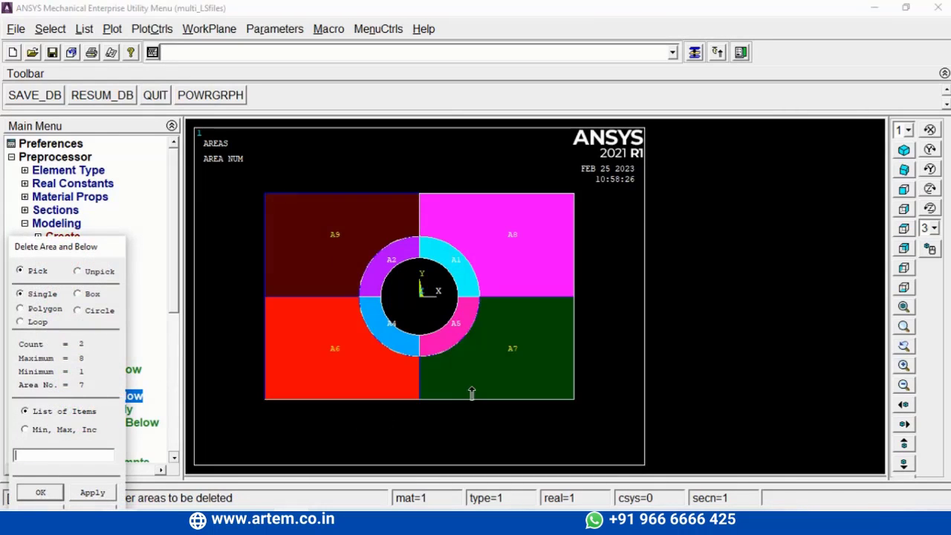
pyautogui.click(447, 352)
pyautogui.click(354, 326)
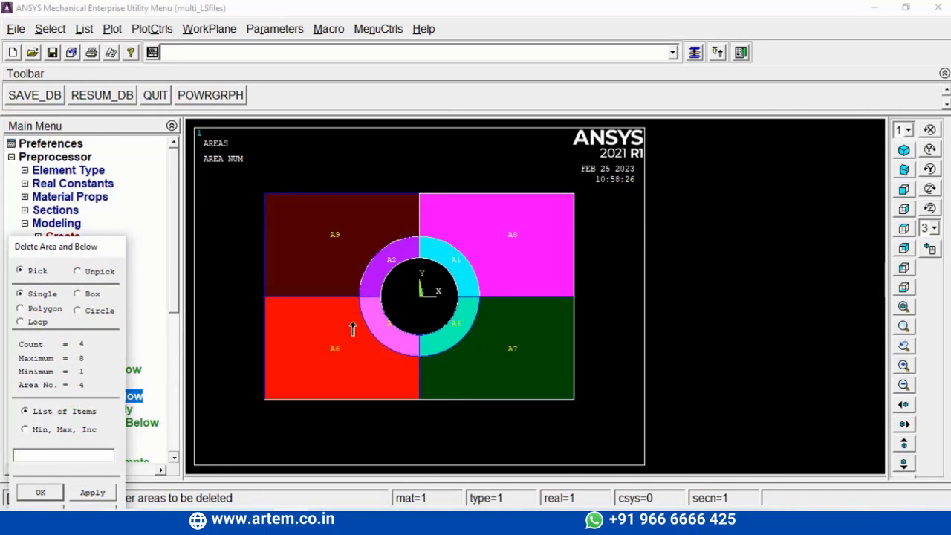
pyautogui.click(377, 275)
pyautogui.click(42, 496)
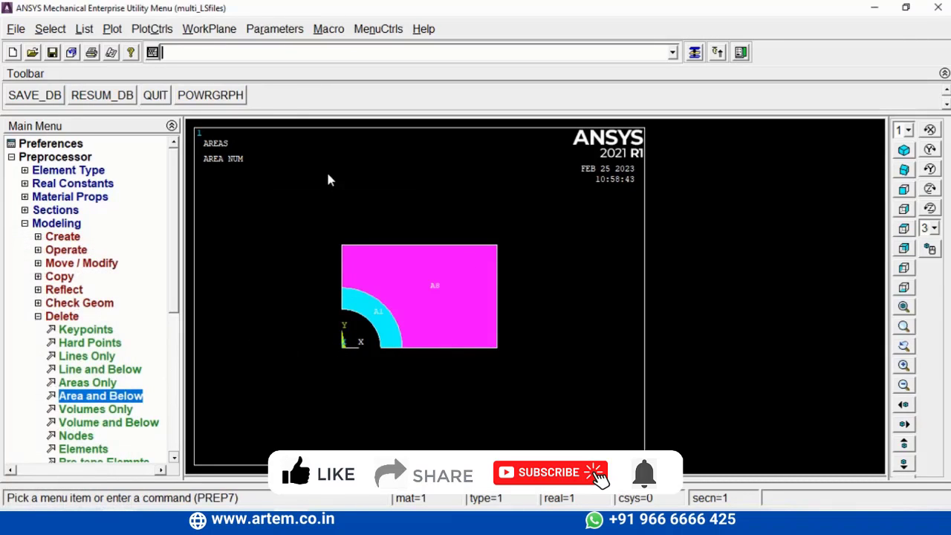
pyautogui.click(220, 33)
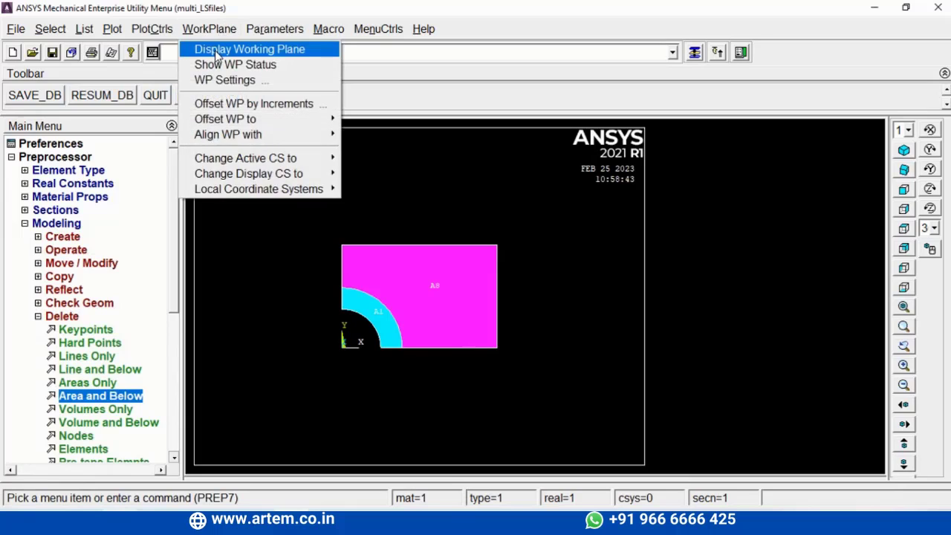
# Step: Display the working plane at the origin and set the triad location to At top left
pyautogui.click(215, 50)
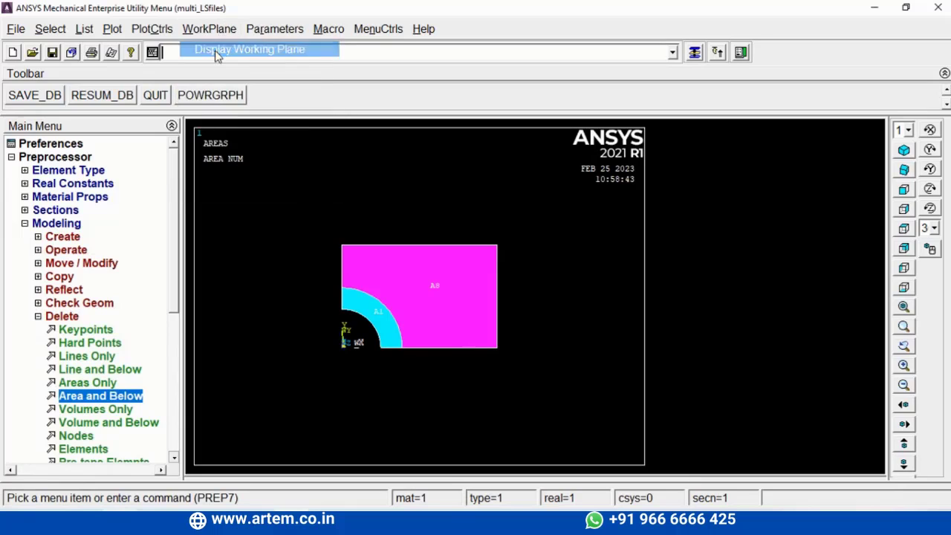
pyautogui.rightClick(314, 196)
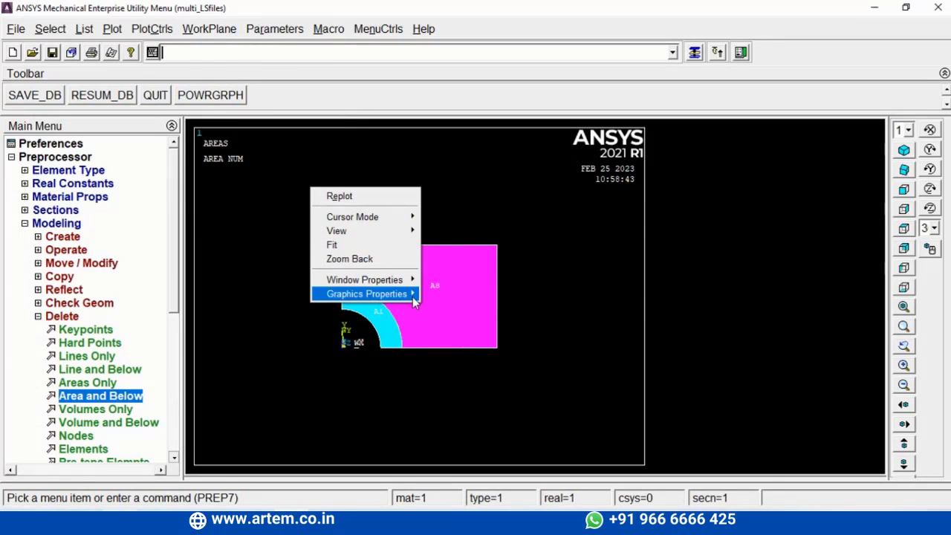
pyautogui.moveTo(366, 294)
pyautogui.click(466, 295)
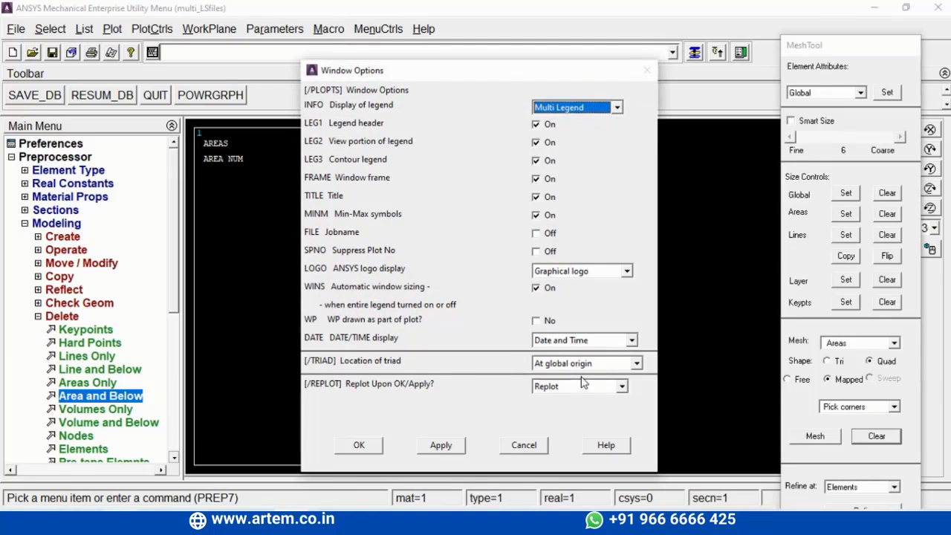
pyautogui.click(583, 363)
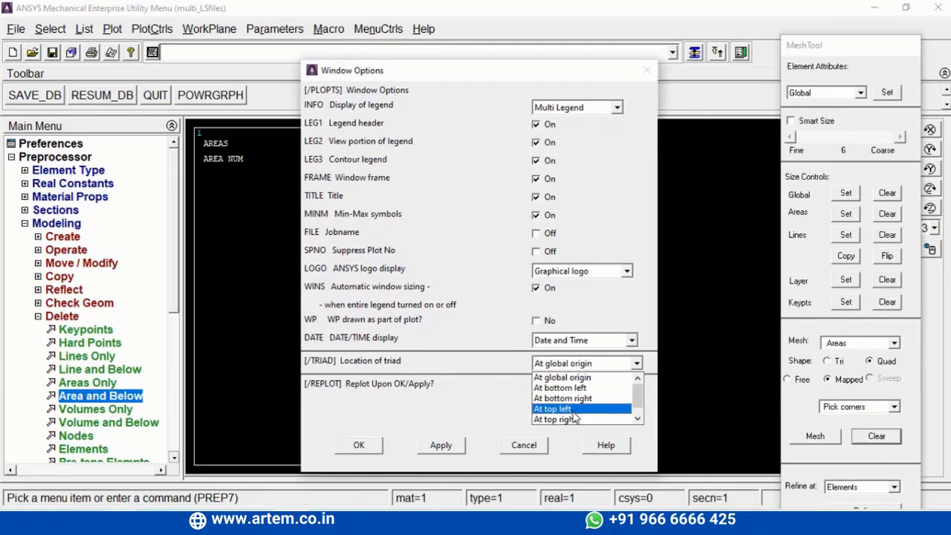
pyautogui.click(573, 412)
pyautogui.click(358, 444)
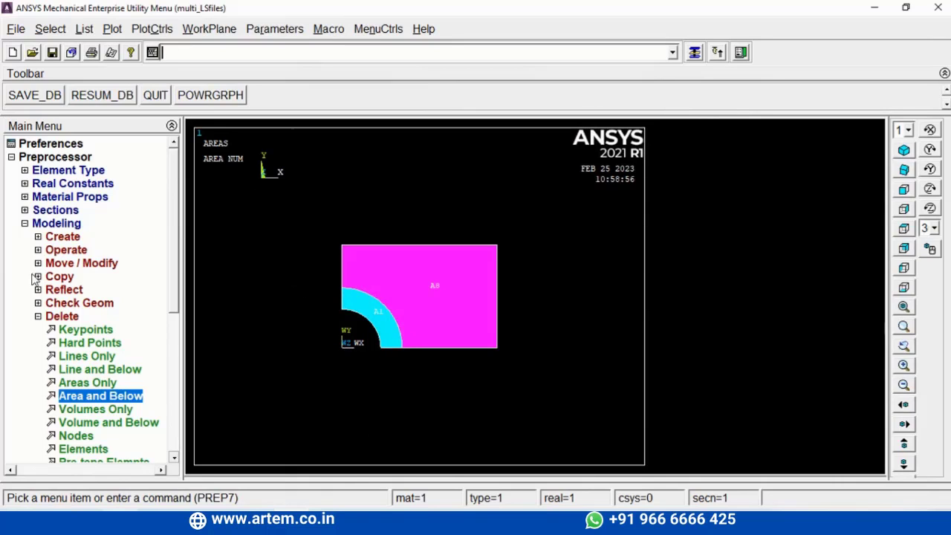
# Step: Reflect areas A1 and A8 with their mesh across the Y-Z plane
pyautogui.click(64, 291)
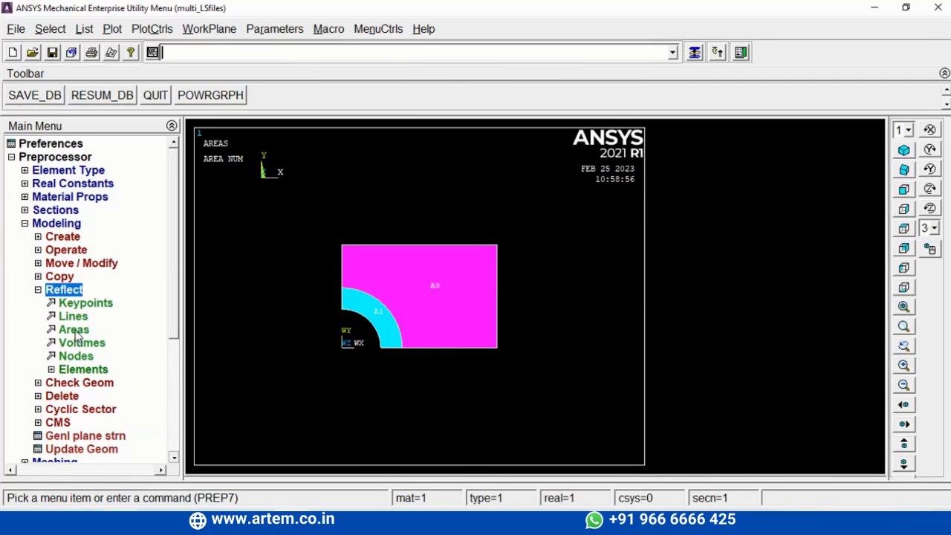
pyautogui.click(75, 330)
pyautogui.click(458, 312)
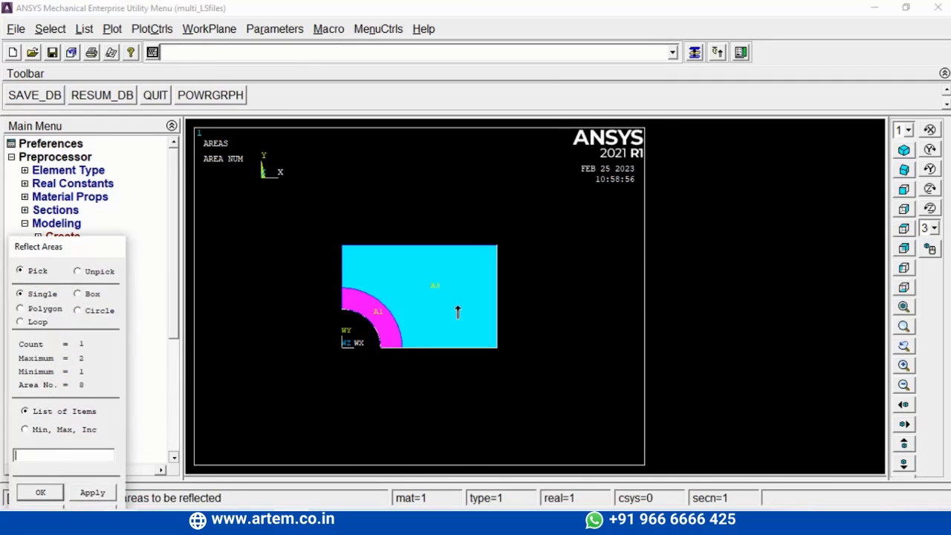
pyautogui.click(41, 492)
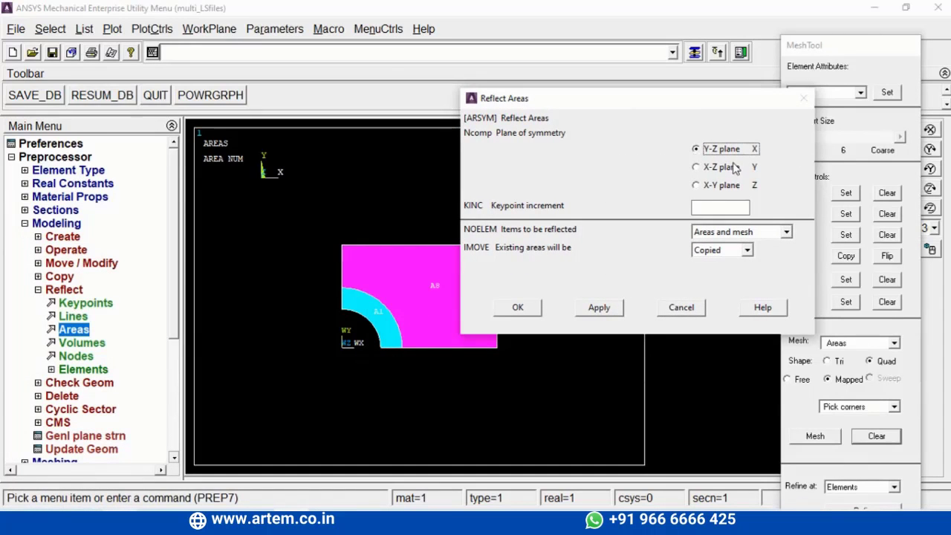
pyautogui.click(518, 308)
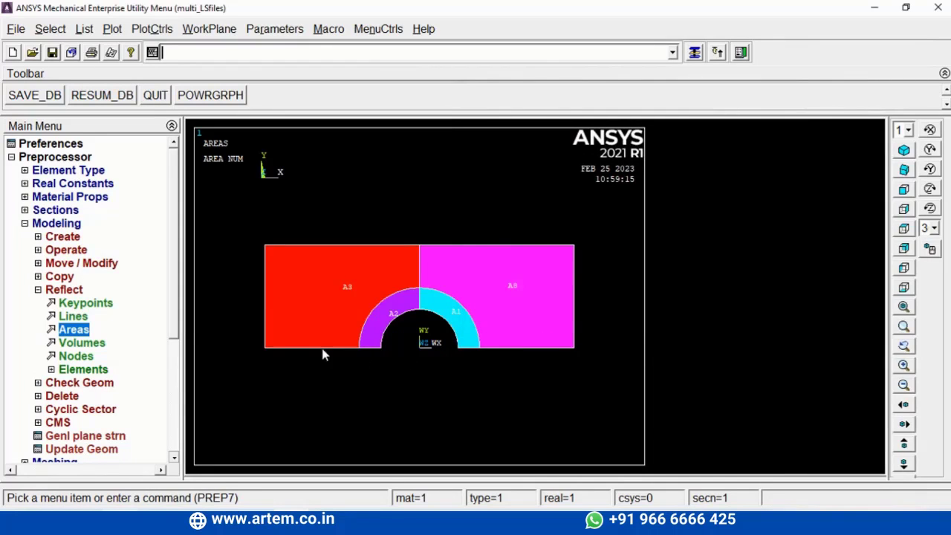
# Step: Reflect areas A1, A2, A3 and A8 across the X-Z plane to form the full plate
pyautogui.click(85, 332)
pyautogui.click(342, 276)
pyautogui.click(390, 316)
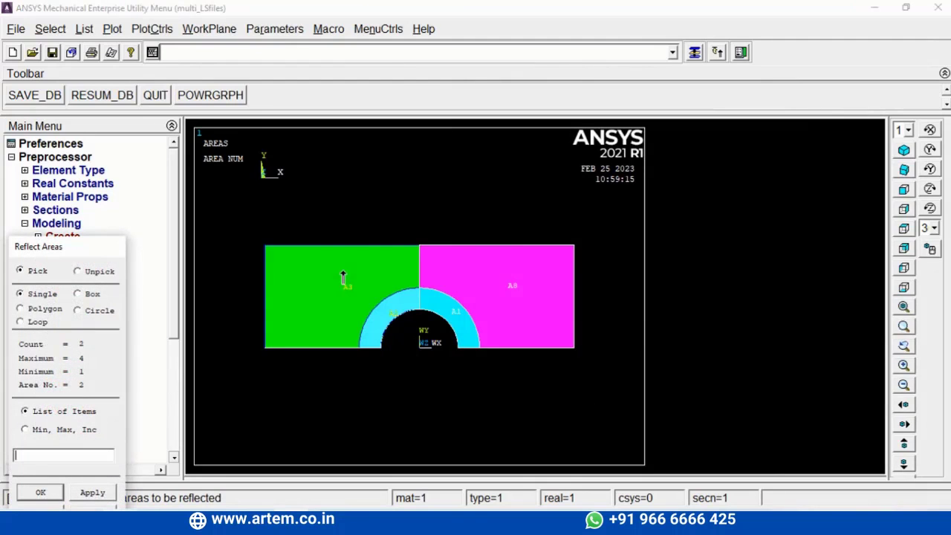
pyautogui.click(451, 312)
pyautogui.click(512, 290)
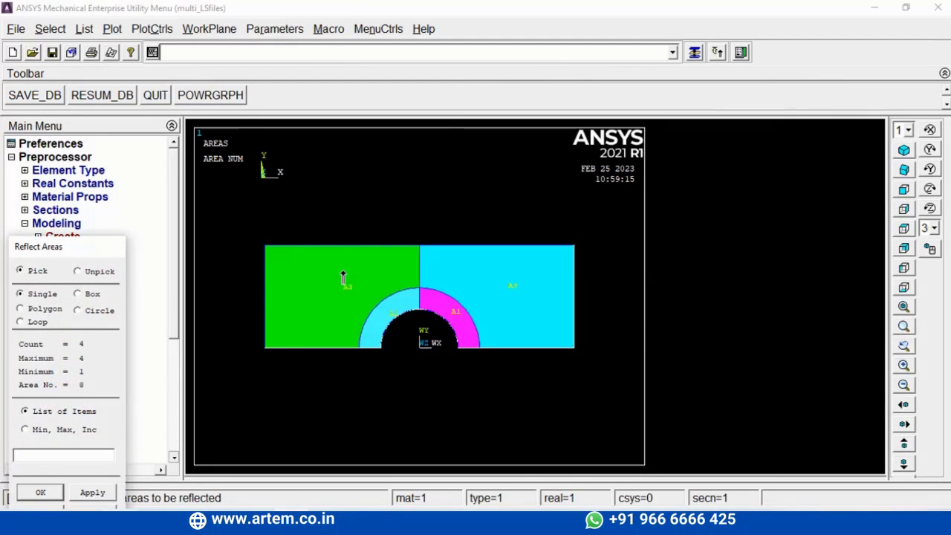
pyautogui.click(42, 494)
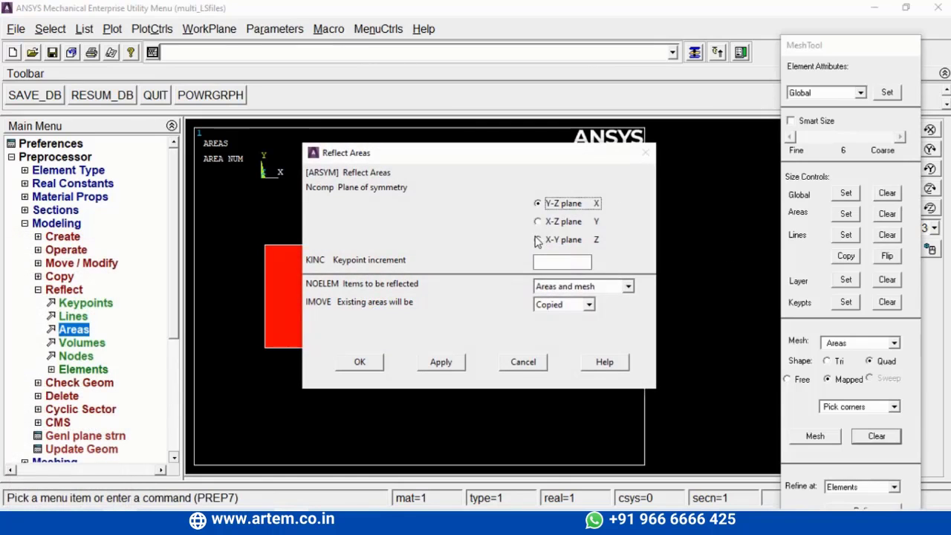
pyautogui.click(540, 223)
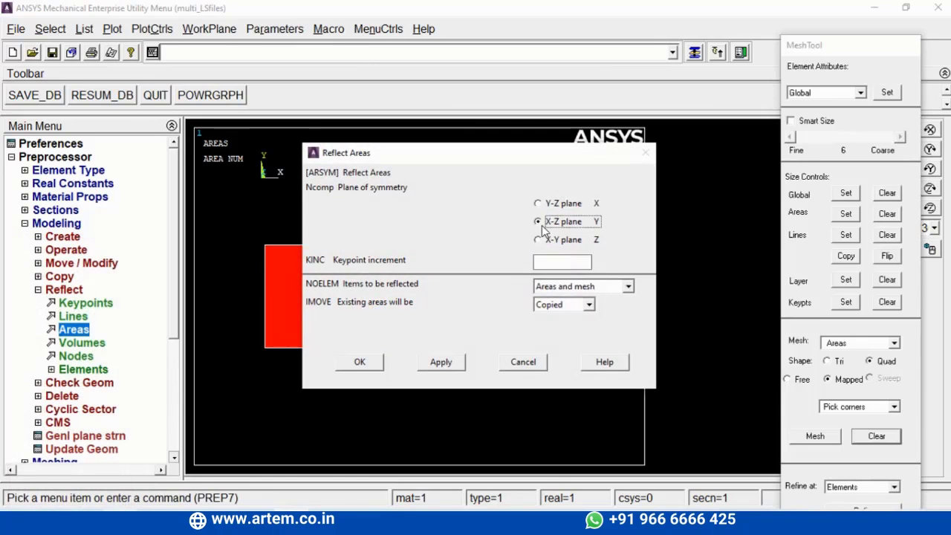
pyautogui.click(370, 363)
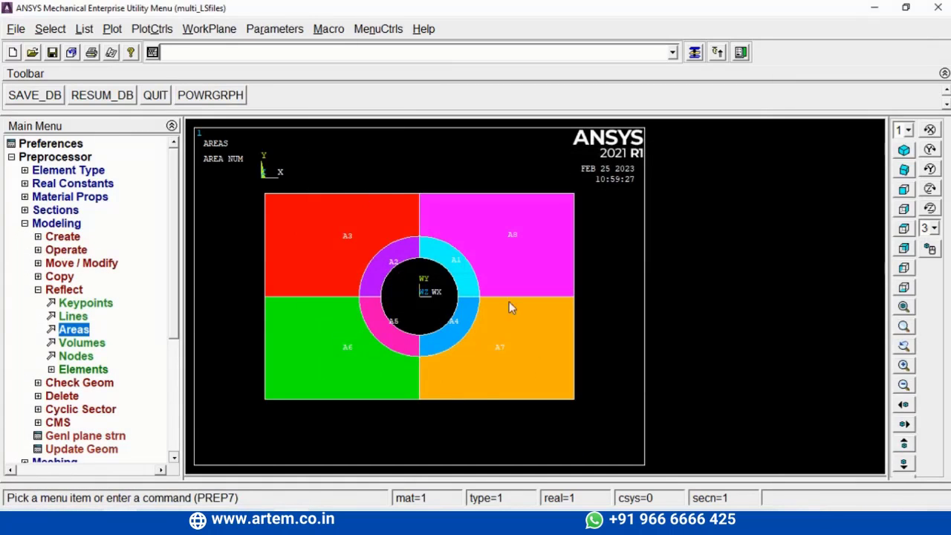
# Step: Plot the elements with EPLOT, set element outlines to Edge Only, and replot
pyautogui.write('eplot')
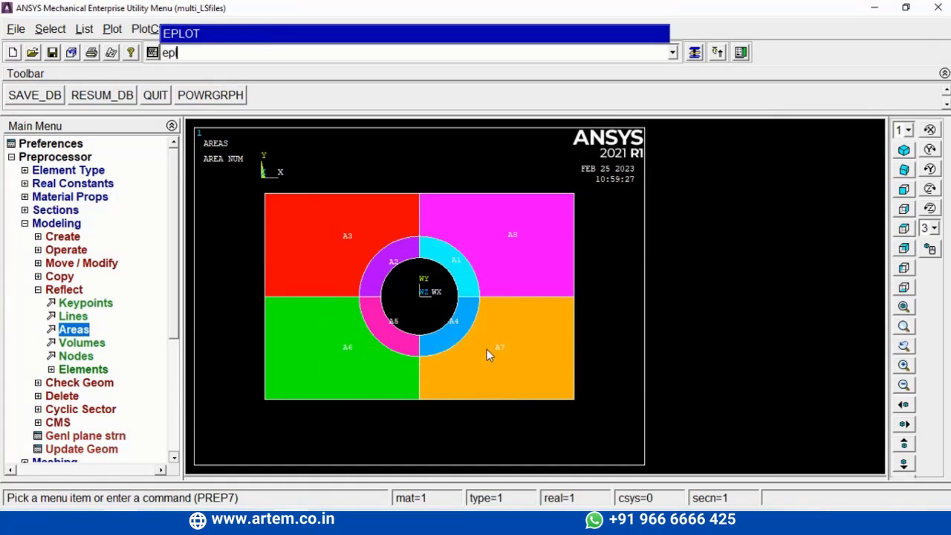
pyautogui.press('Return')
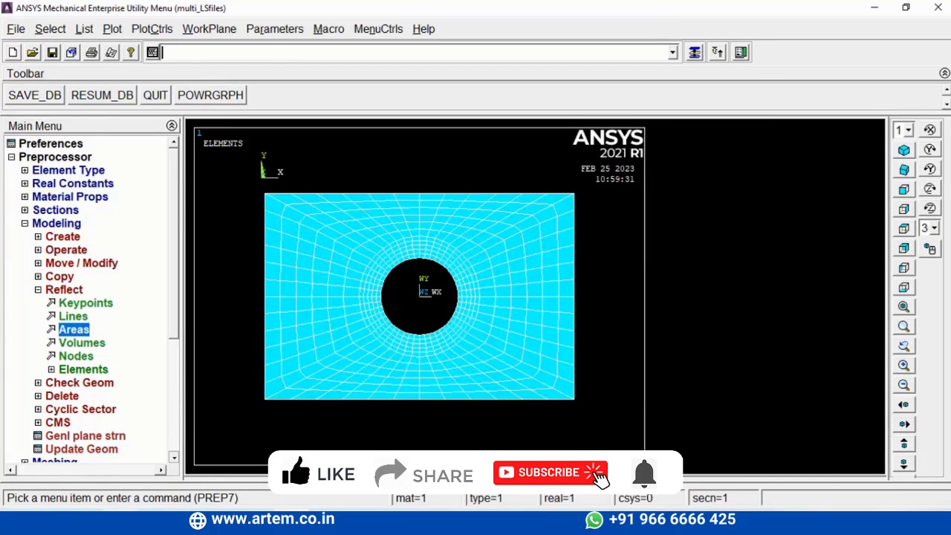
pyautogui.click(152, 28)
pyautogui.moveTo(199, 119)
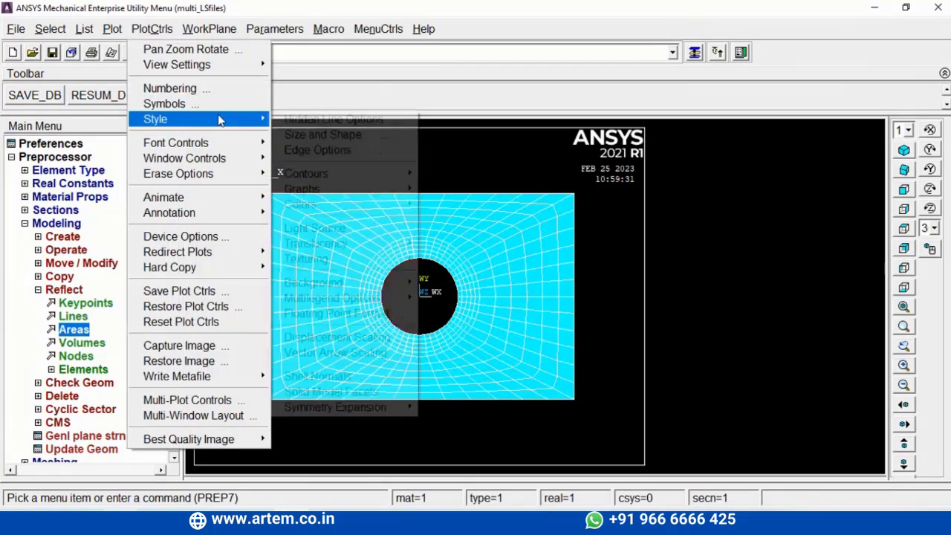
pyautogui.click(331, 150)
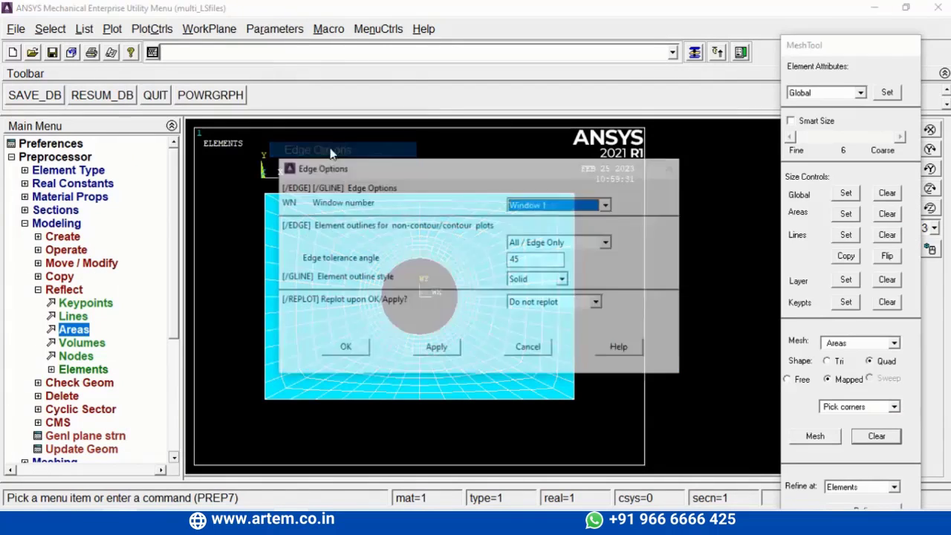
pyautogui.click(572, 250)
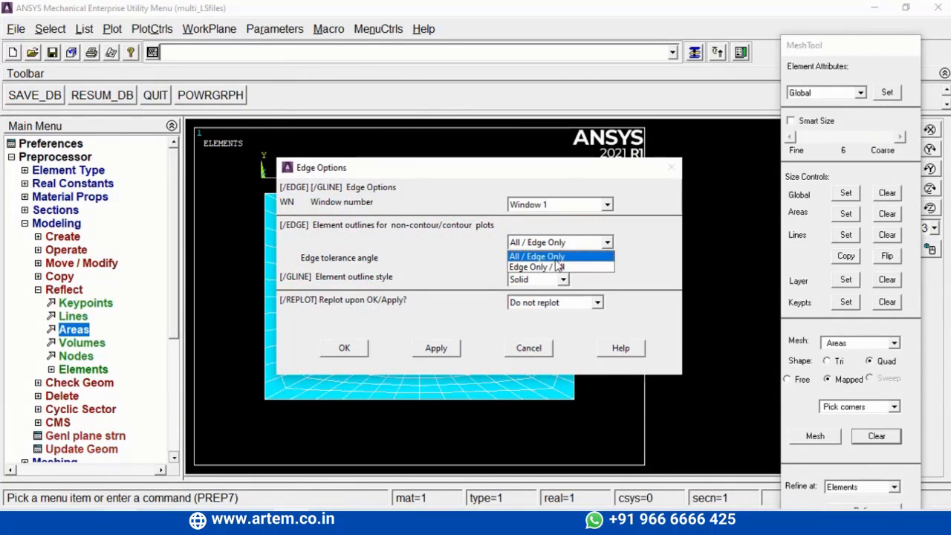
pyautogui.click(555, 266)
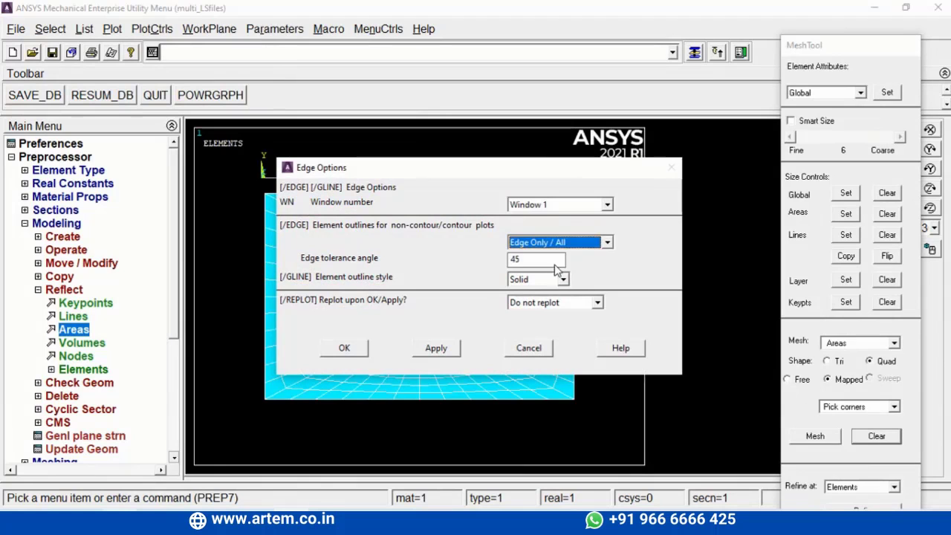
pyautogui.click(345, 349)
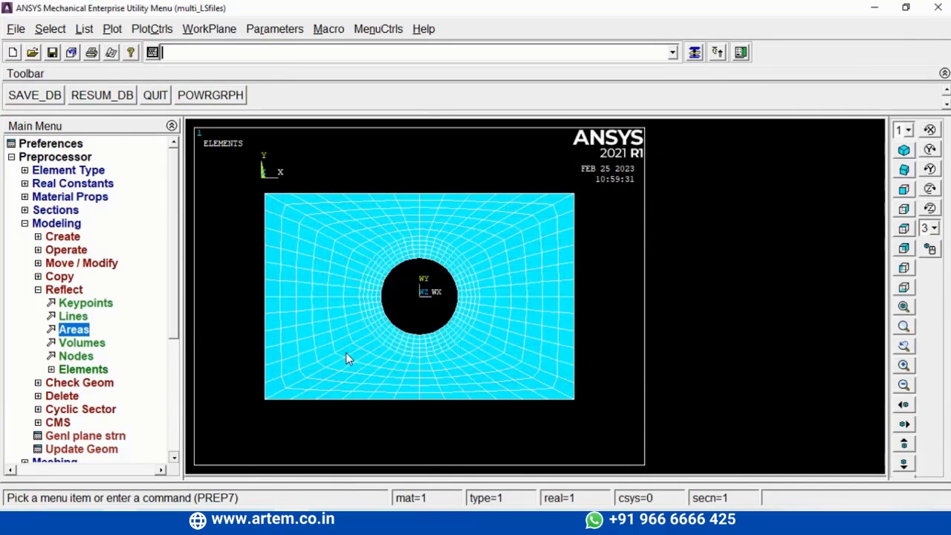
pyautogui.rightClick(401, 344)
pyautogui.click(412, 341)
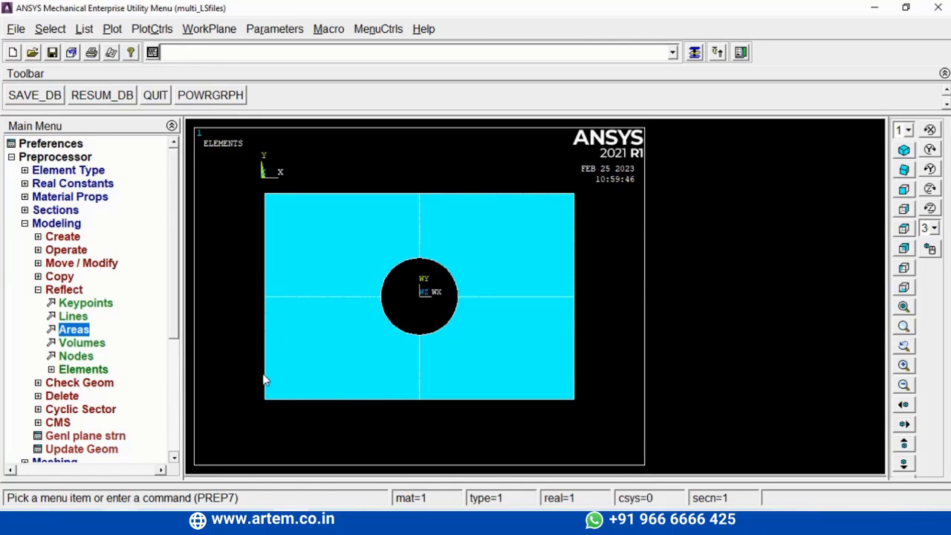
# Step: Merge coincident nodes via Numbering Ctrls > Merge Items, dismiss the warning, and replot
pyautogui.click(30, 229)
pyautogui.click(27, 225)
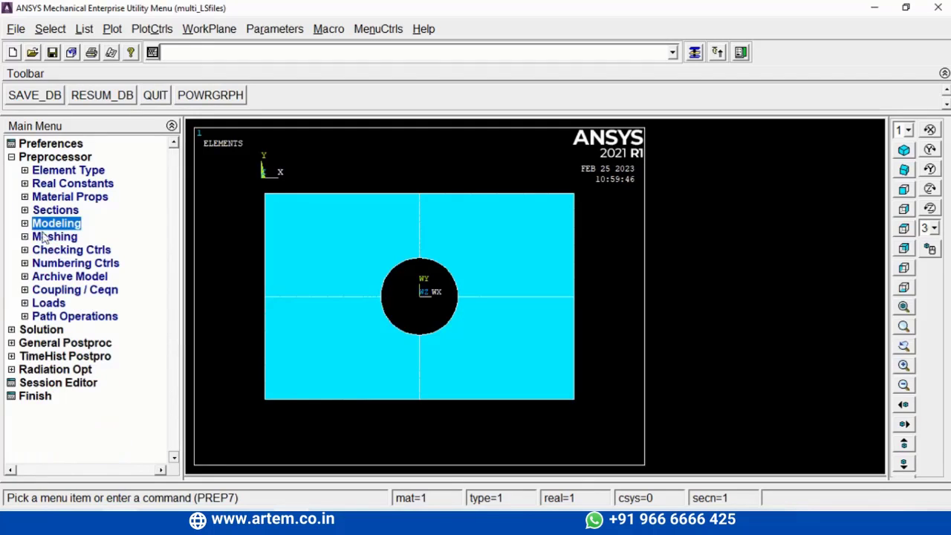
pyautogui.click(65, 264)
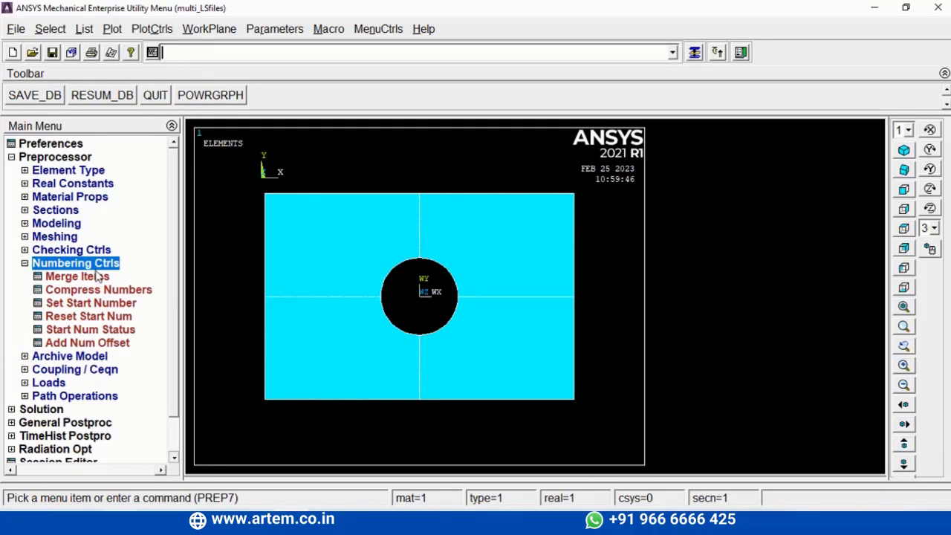
pyautogui.click(97, 279)
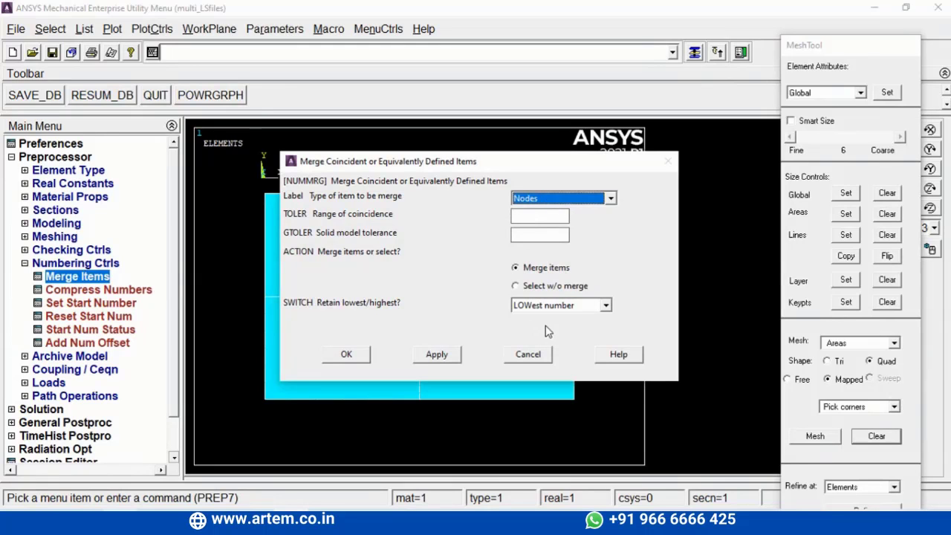
pyautogui.click(347, 355)
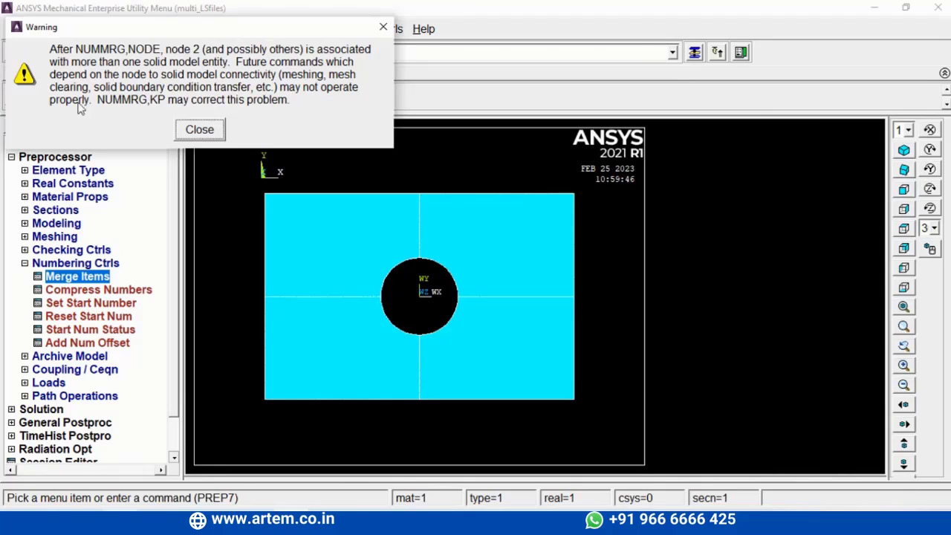
pyautogui.click(200, 131)
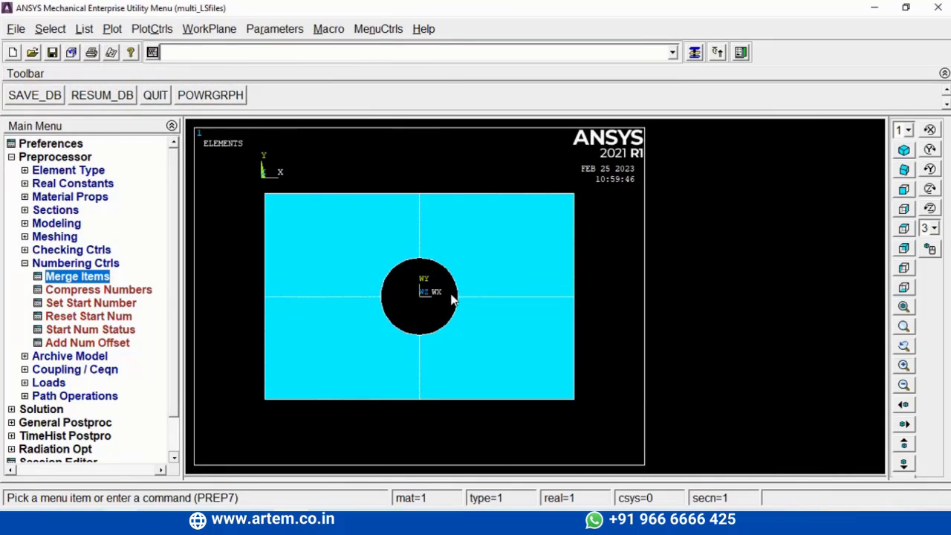
pyautogui.rightClick(453, 297)
pyautogui.click(463, 299)
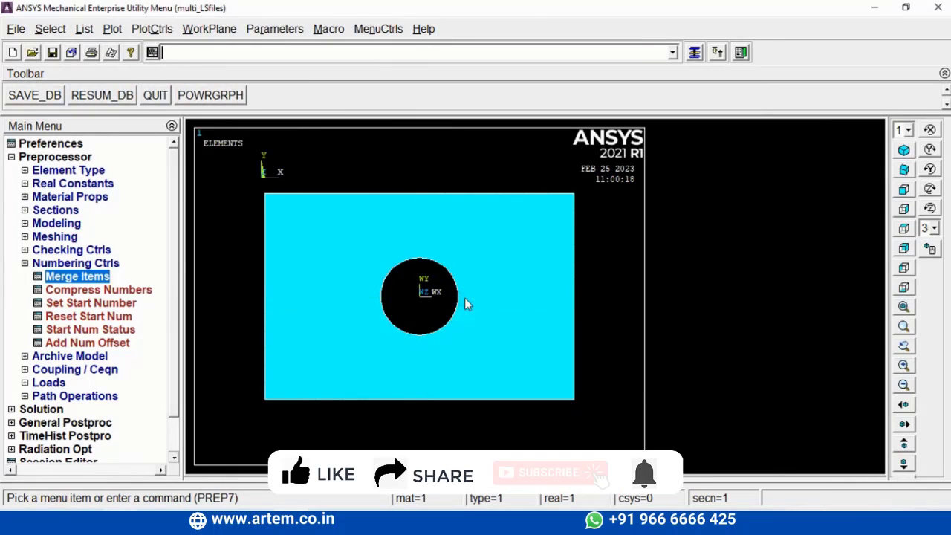
# Step: Merge coincident Keypoints with Merge Items
pyautogui.click(105, 277)
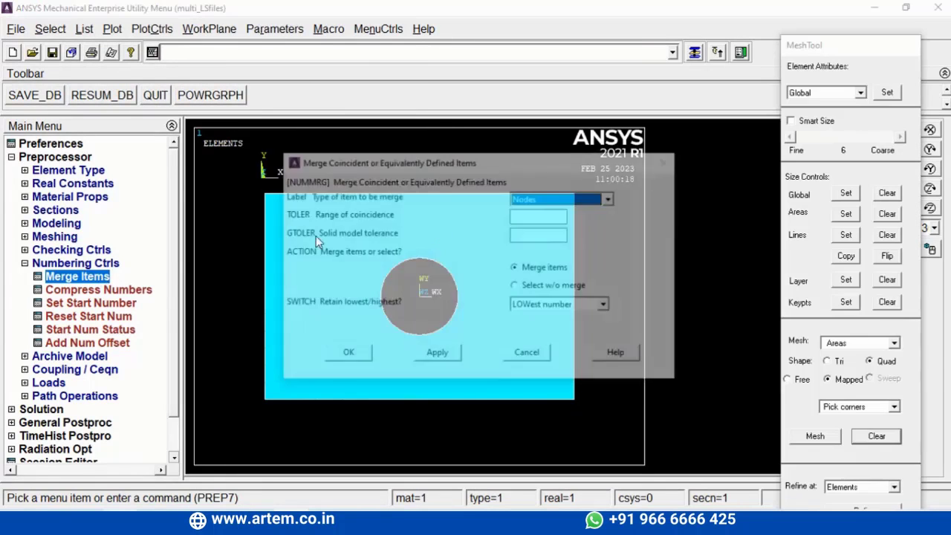
pyautogui.click(550, 204)
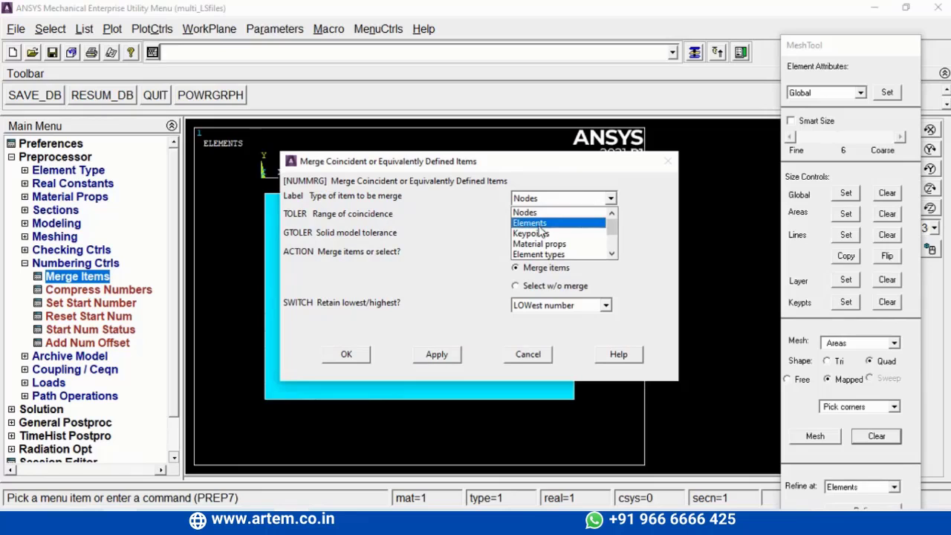
pyautogui.click(540, 233)
pyautogui.click(361, 357)
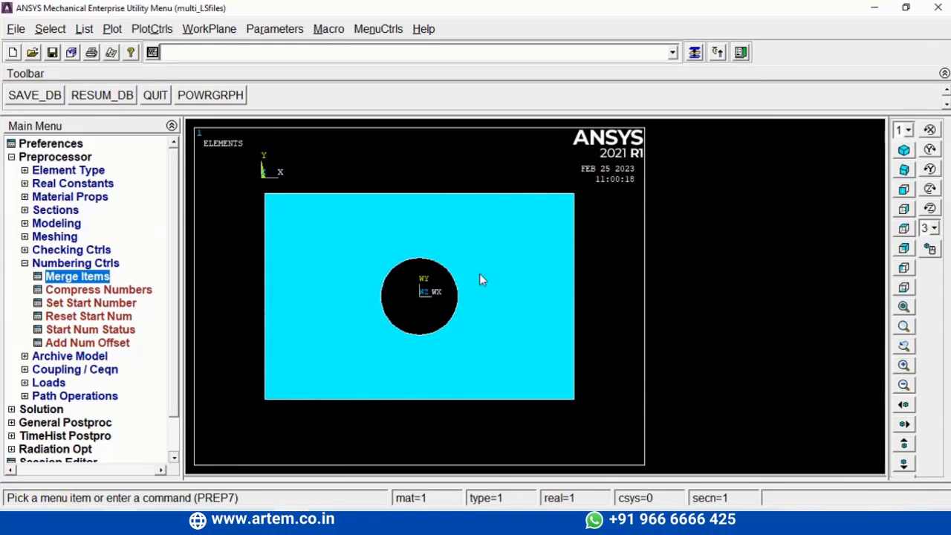
pyautogui.rightClick(380, 266)
# Step: Restore element outlines to All, replot the full quad mesh, and start File > Save as
pyautogui.click(408, 271)
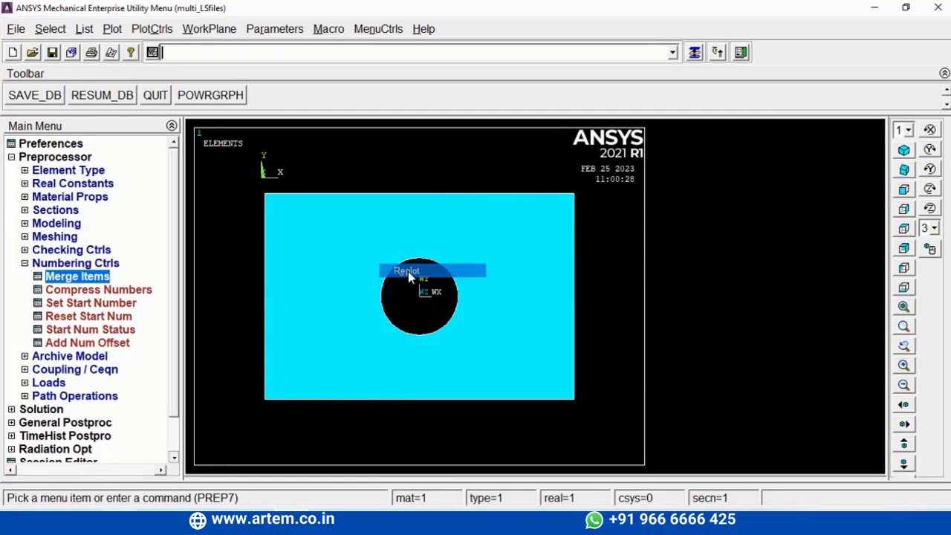
pyautogui.click(150, 28)
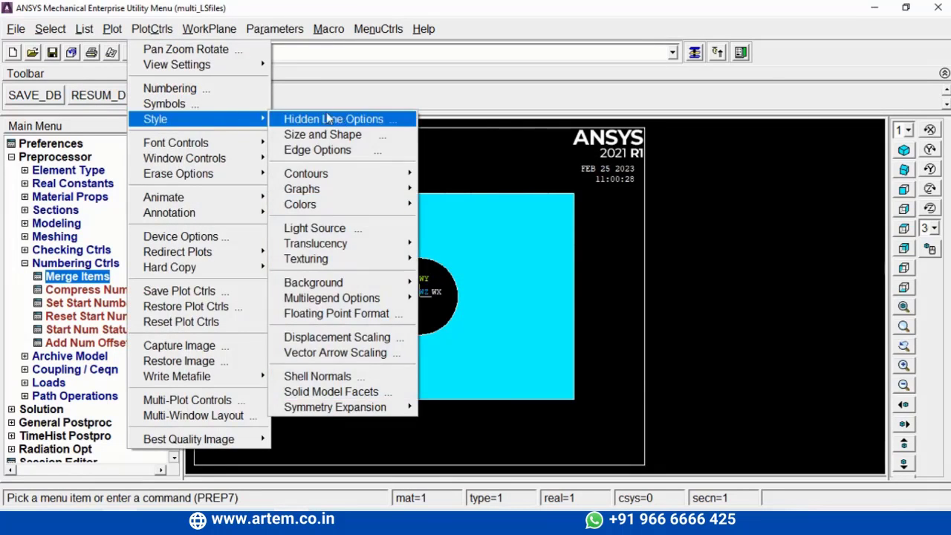
pyautogui.moveTo(155, 119)
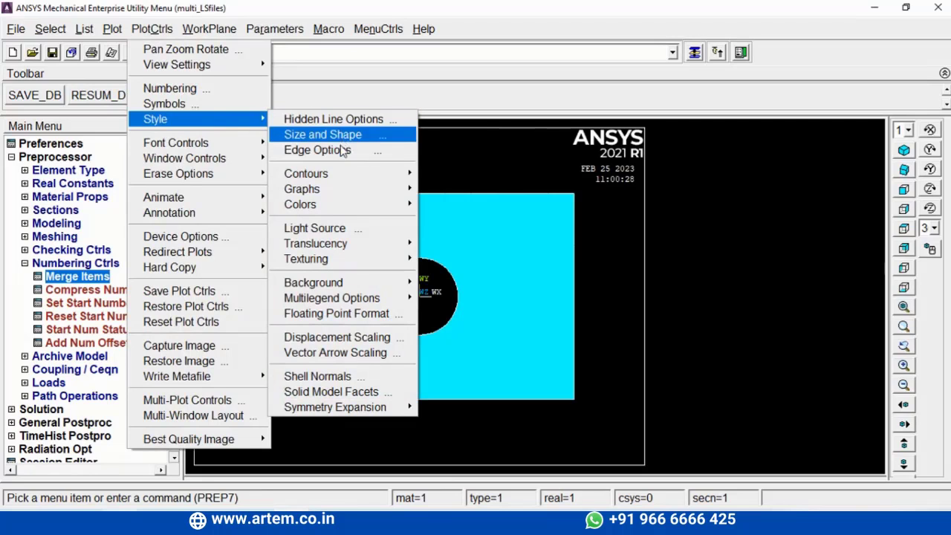
pyautogui.click(335, 151)
pyautogui.click(589, 235)
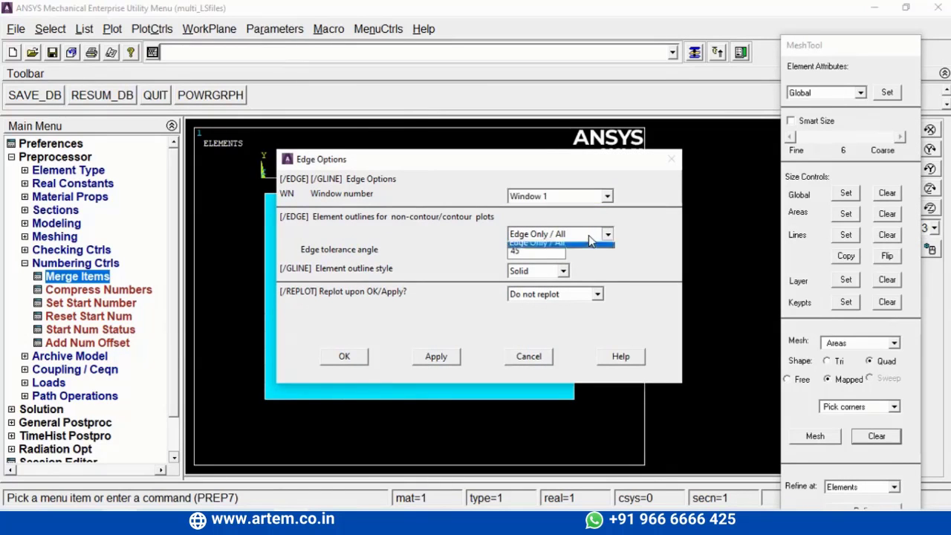
pyautogui.click(560, 249)
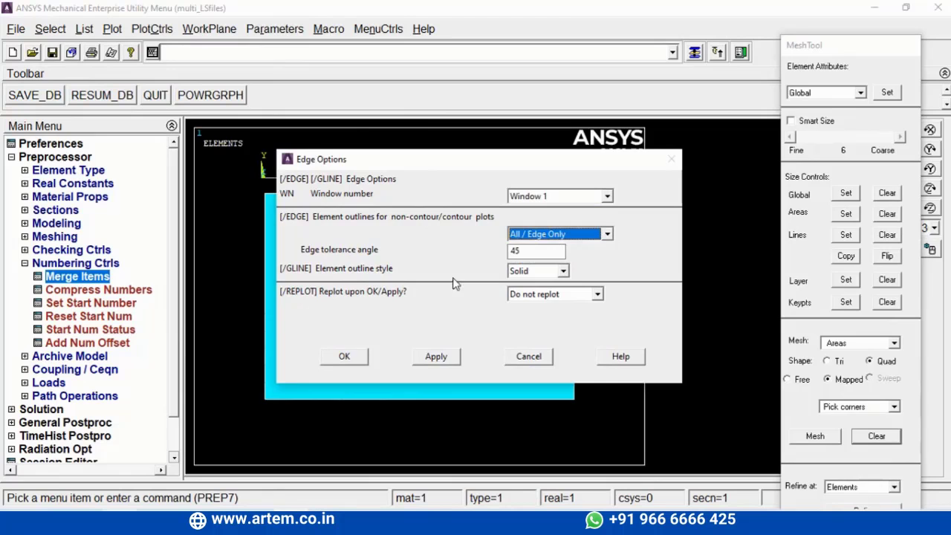
pyautogui.click(349, 356)
pyautogui.rightClick(418, 327)
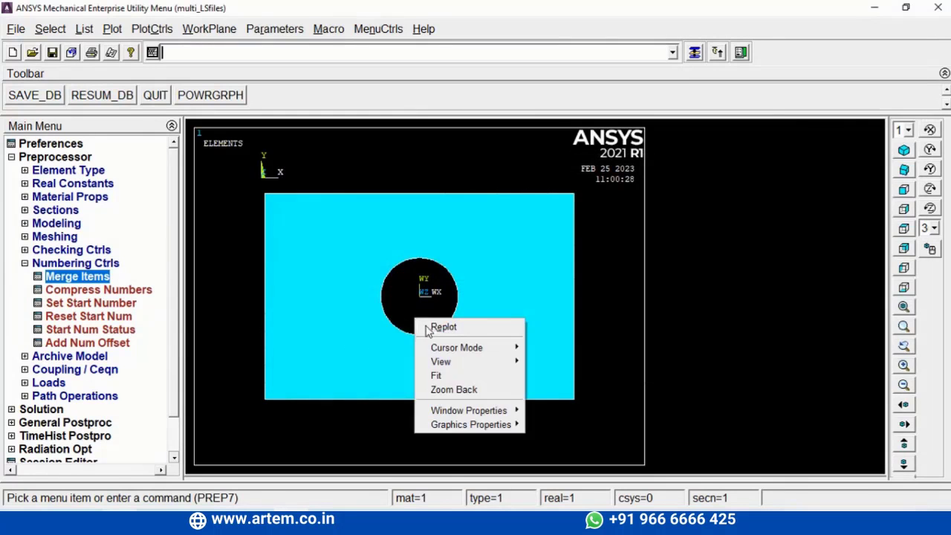
pyautogui.click(434, 325)
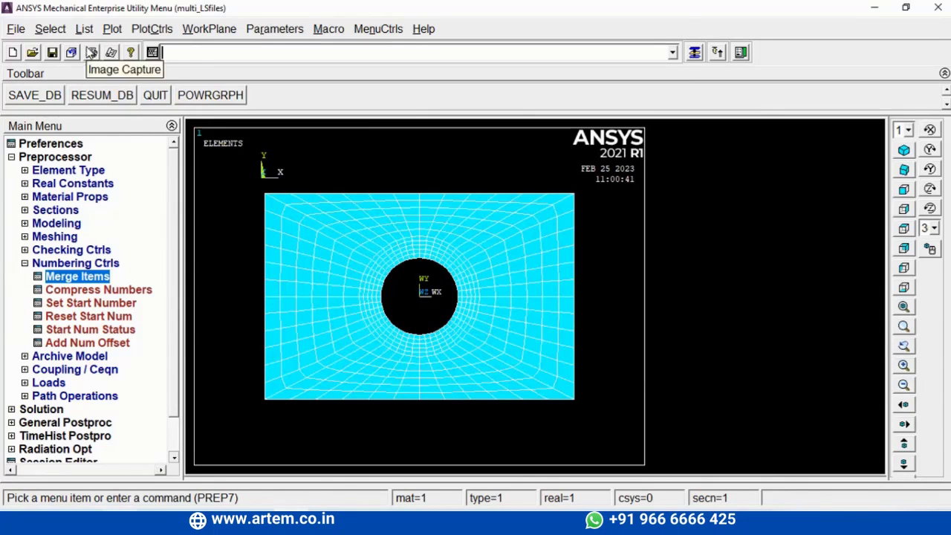
pyautogui.click(16, 28)
pyautogui.click(80, 173)
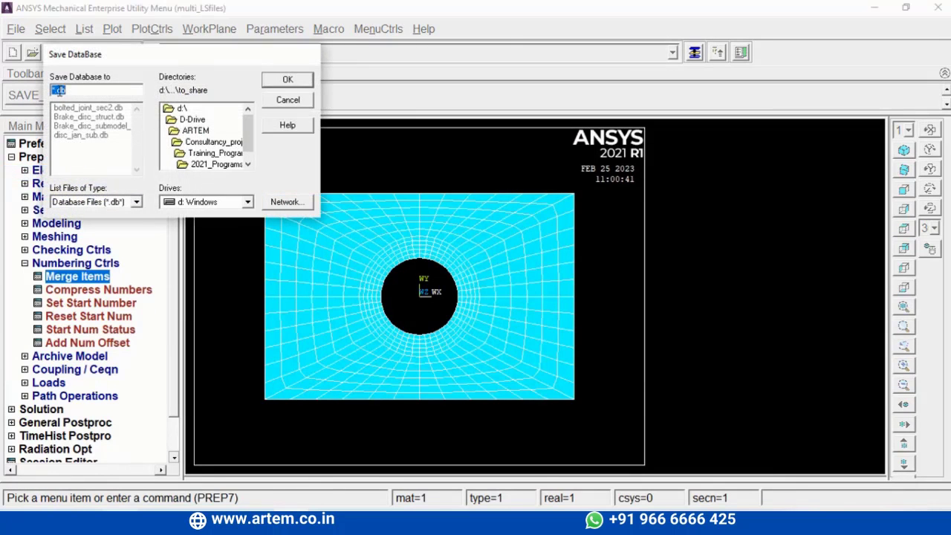
# Step: Scroll the Save Database folder list toward the to_share directory
pyautogui.moveTo(248, 132); pyautogui.dragTo(249, 144)
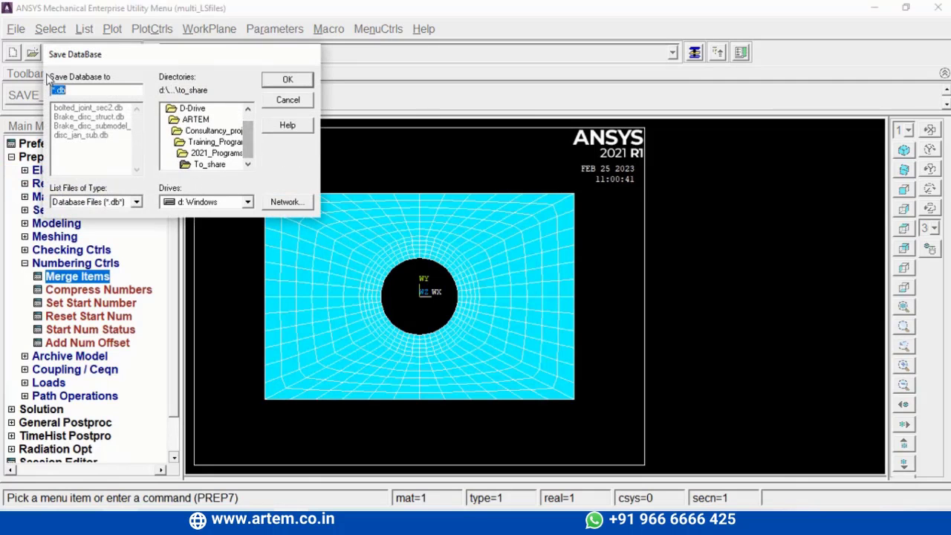